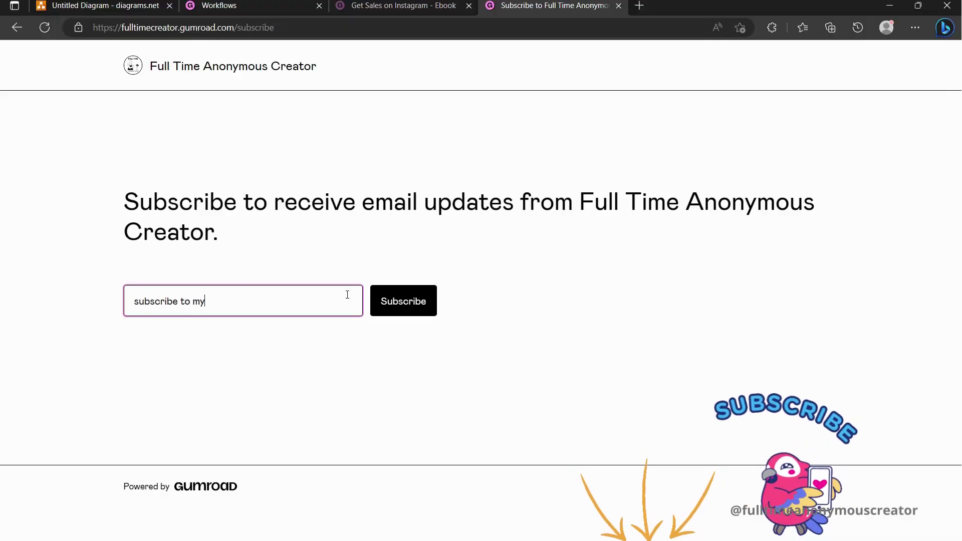
Finish typing 'scribe to my newletter here! Link in description' and review the store's email signup box
type("tter here! ")
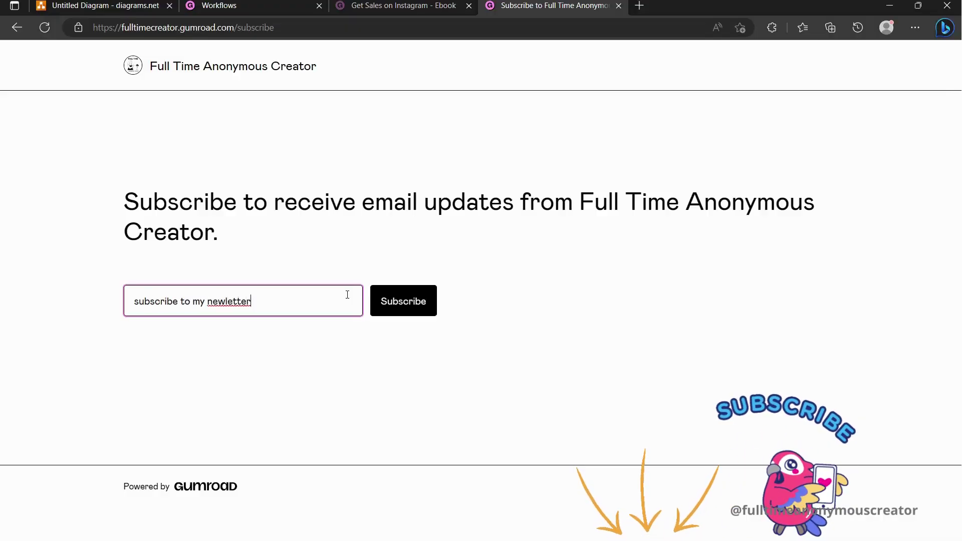
type("Link in description")
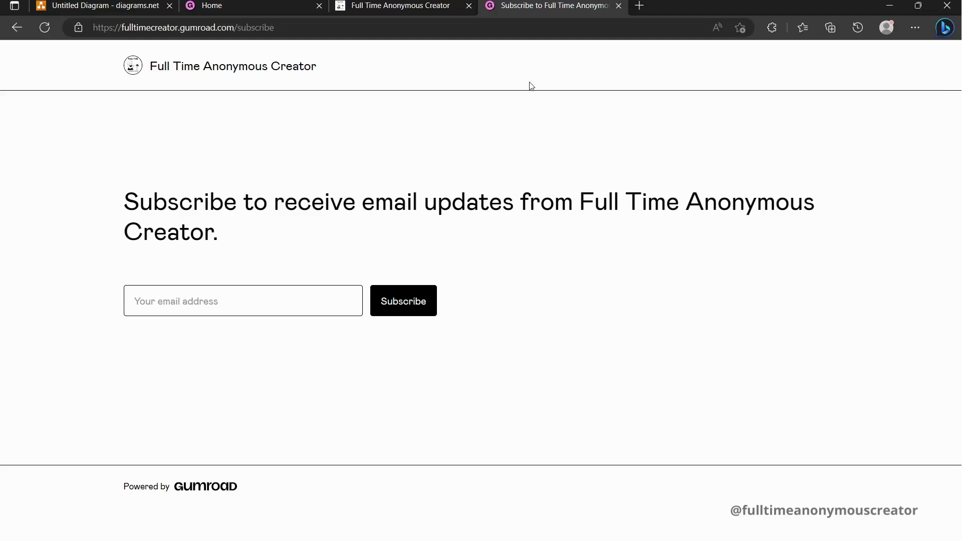
left_click(400, 5)
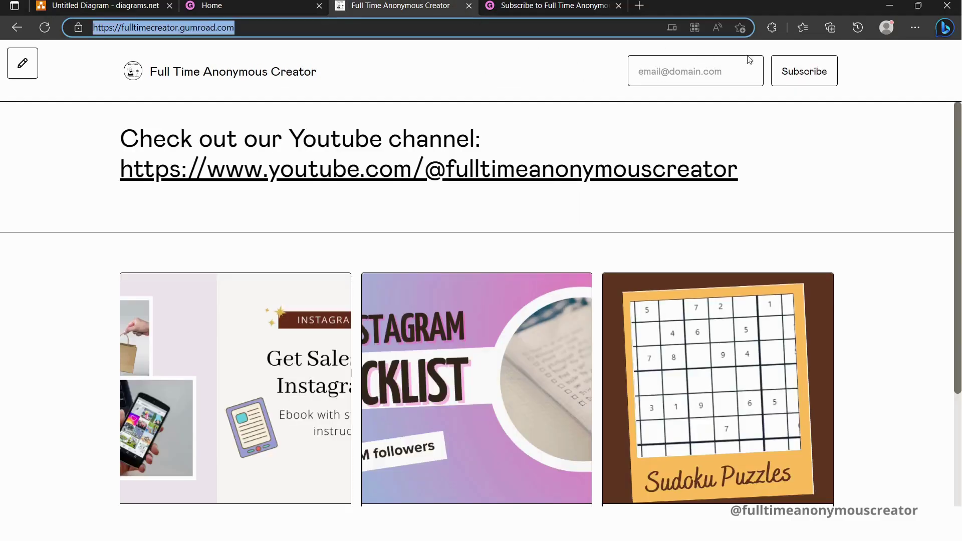
left_click(712, 59)
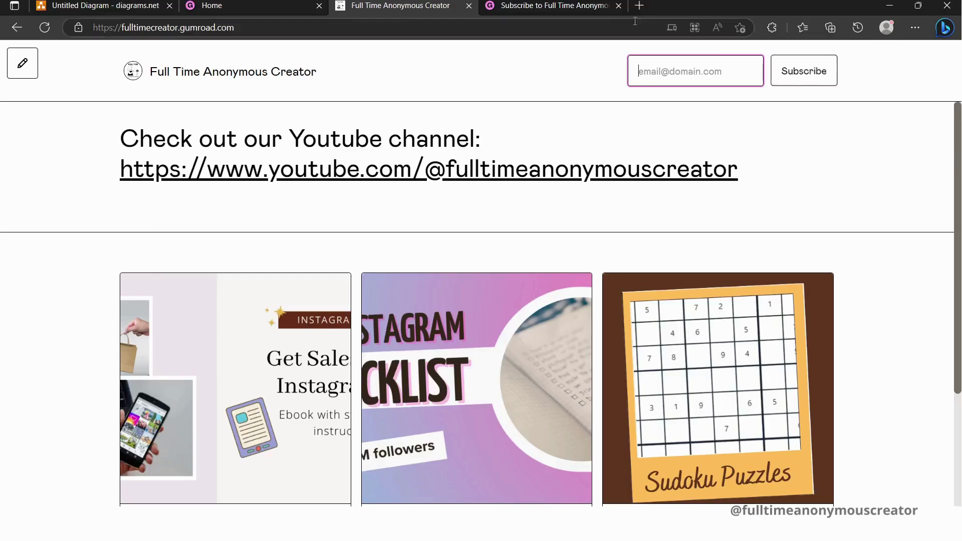
left_click(606, 5)
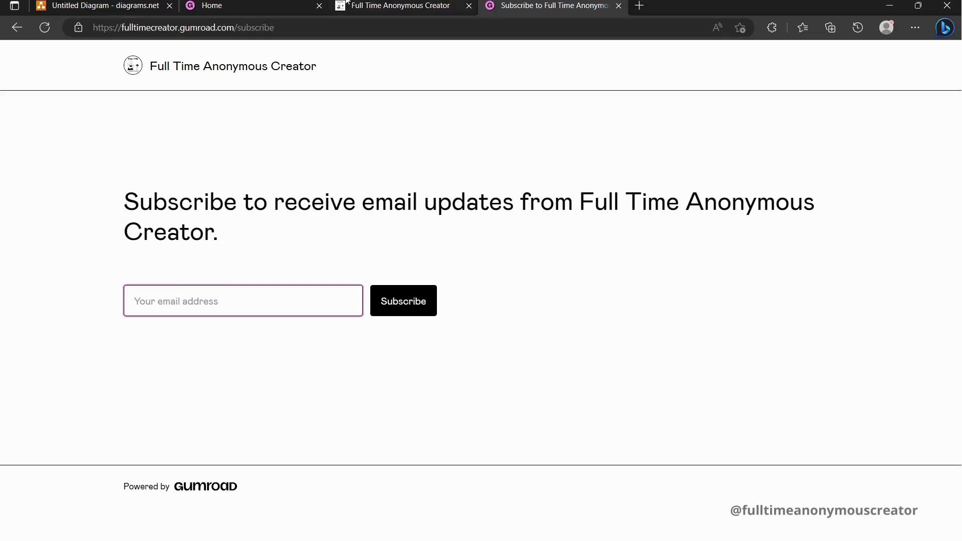
Open Audience > Subscribers on the dashboard and scroll through the empty list
left_click(235, 6)
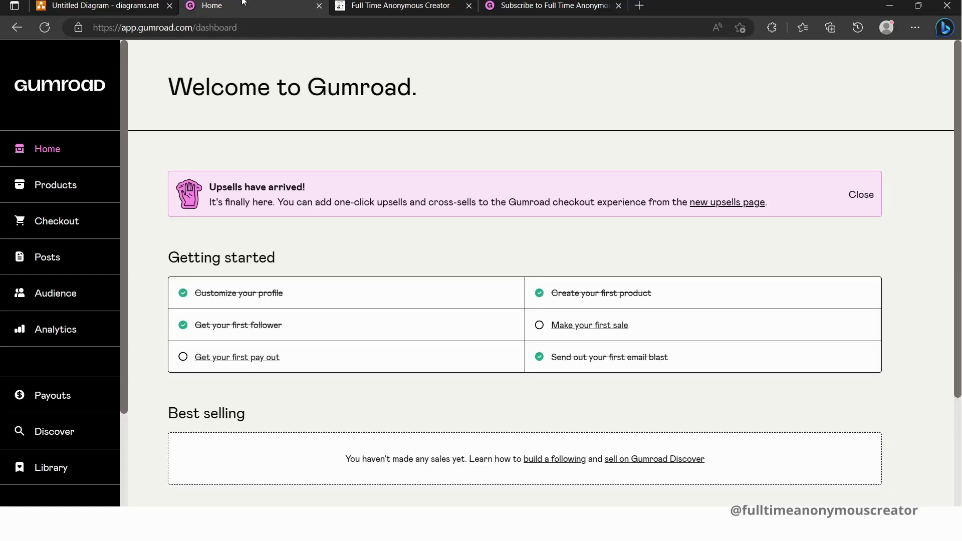
left_click(44, 293)
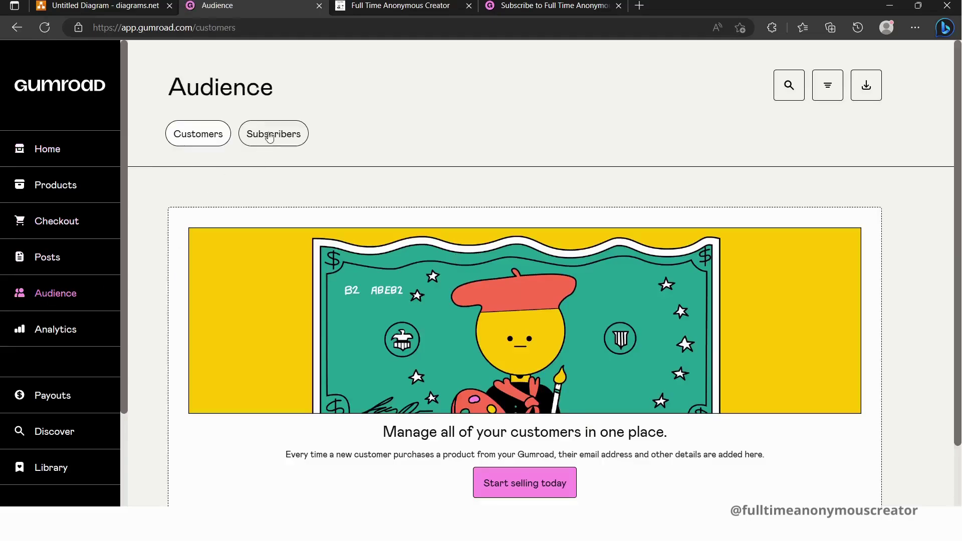
left_click(273, 134)
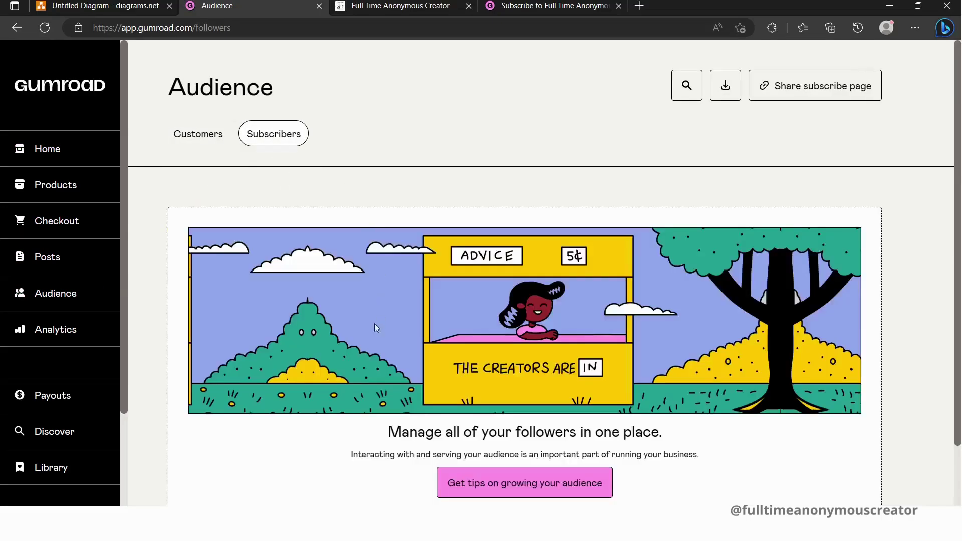
scroll(432, 347, "down", 2)
scroll(430, 346, "up", 2)
scroll(681, 268, "down", 2)
scroll(682, 268, "up", 2)
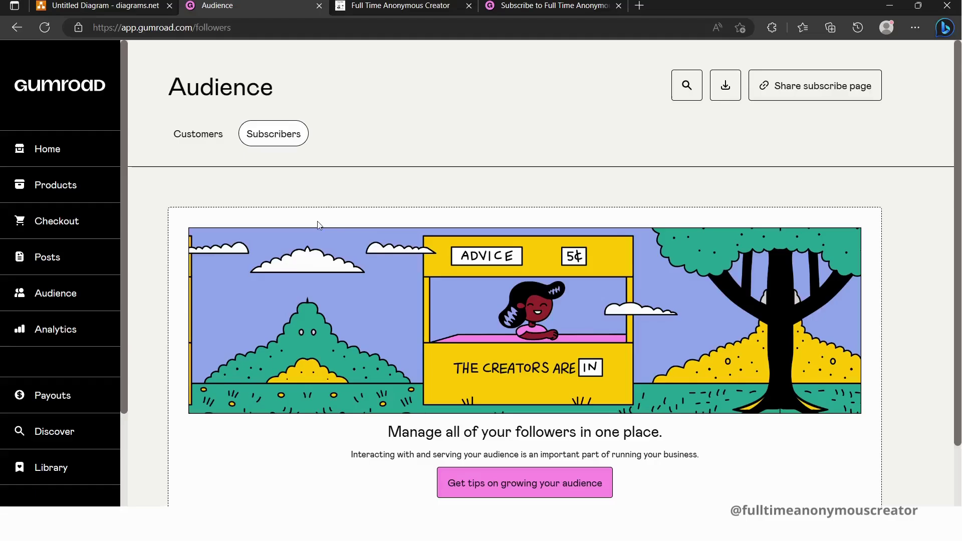
scroll(317, 224, "down", 1)
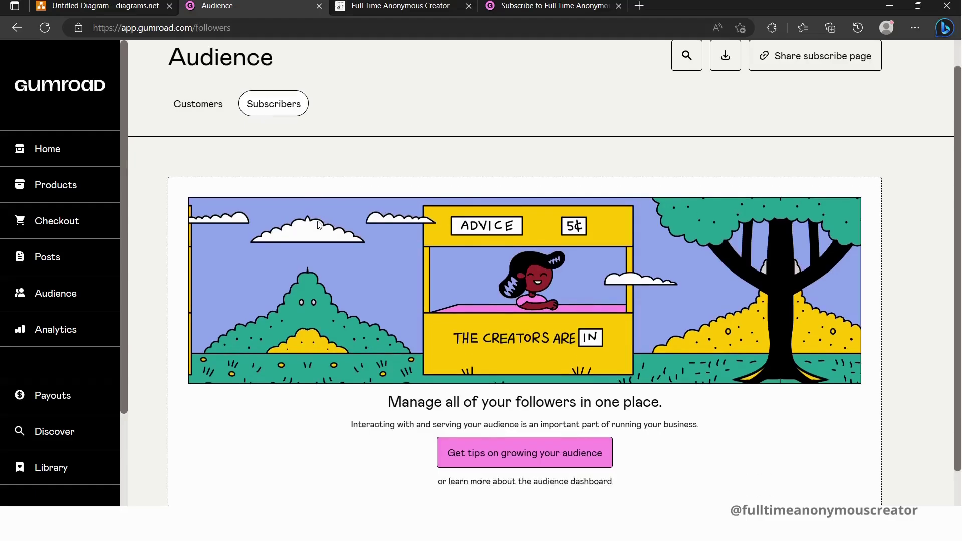
scroll(318, 225, "up", 1)
scroll(318, 223, "down", 2)
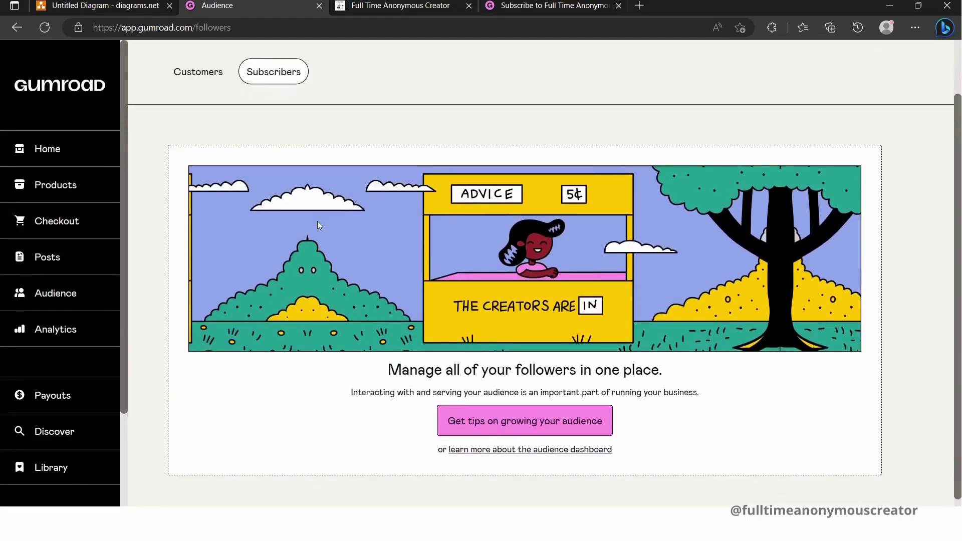
scroll(317, 224, "up", 1)
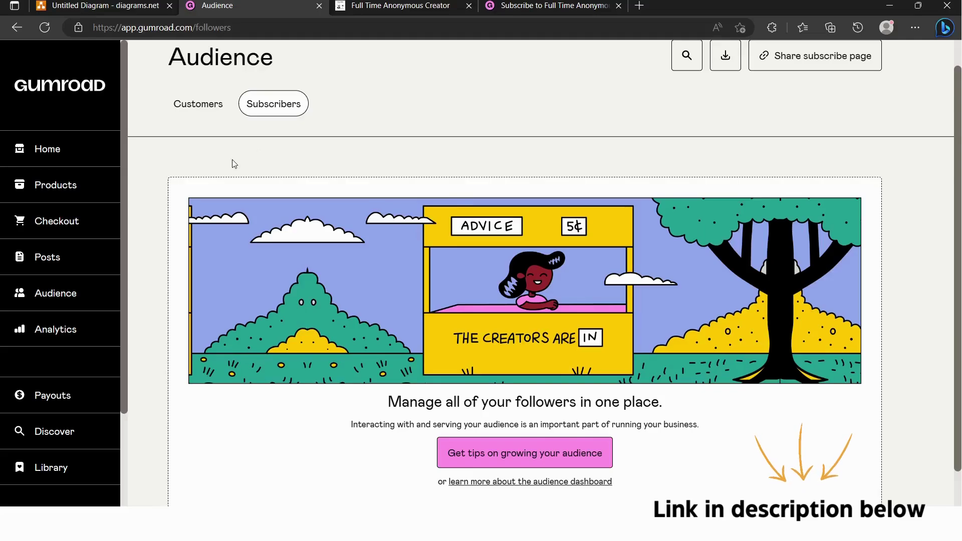
From Posts > Workflows, add a workflow named 'Subscriber Workflow' with a Followers only audience
left_click(30, 259)
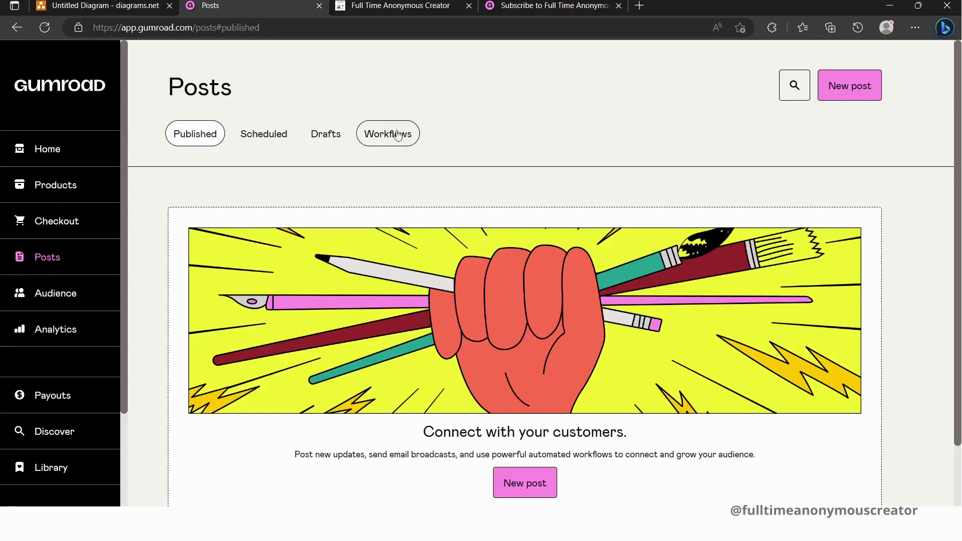
left_click(388, 134)
left_click(831, 84)
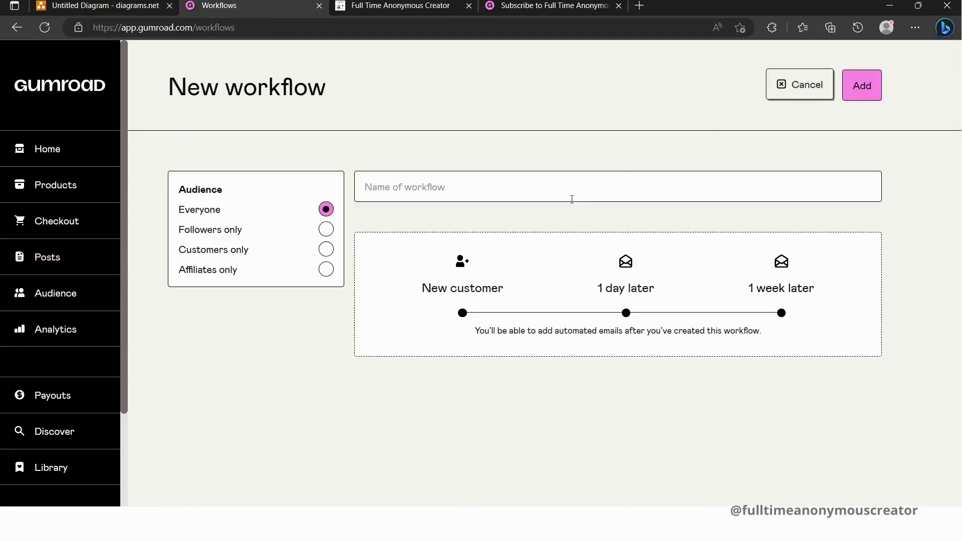
left_click(563, 184)
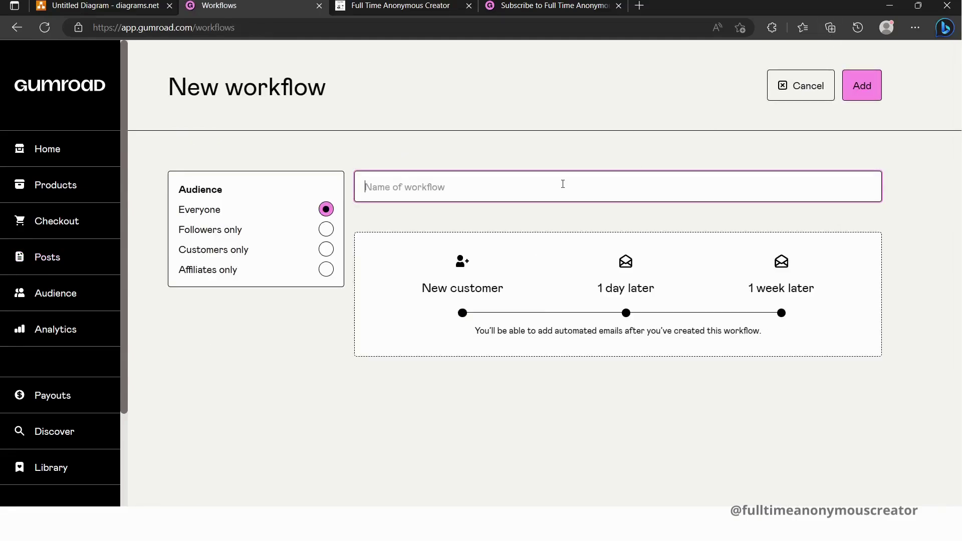
type("Subscriber Workflow")
left_click(326, 229)
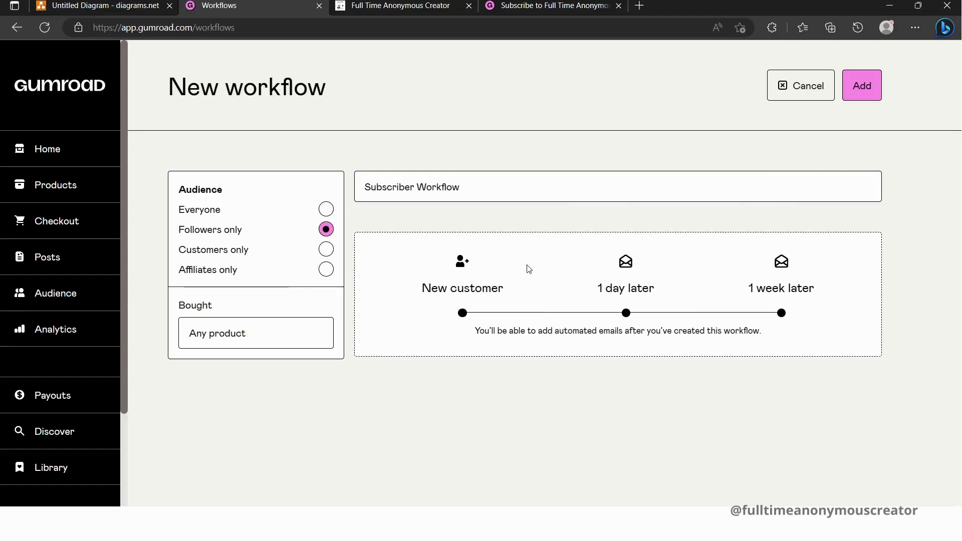
left_click(861, 85)
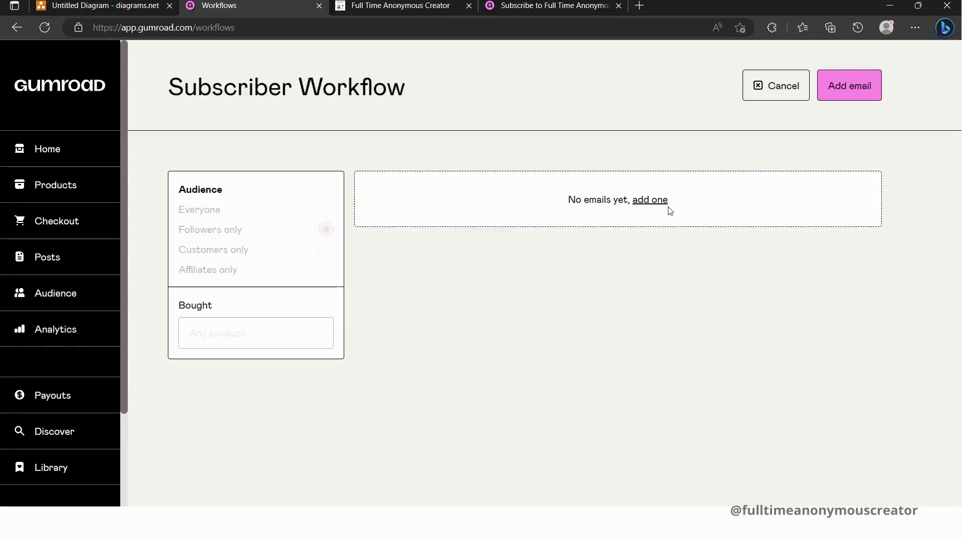
Start the workflow's first email with a delay of 0 hours after follow
left_click(656, 203)
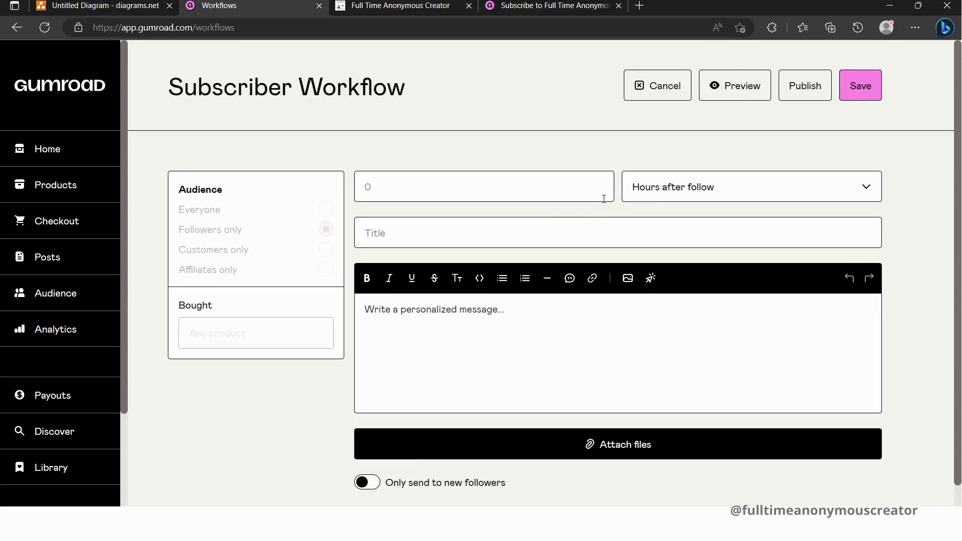
left_click(652, 197)
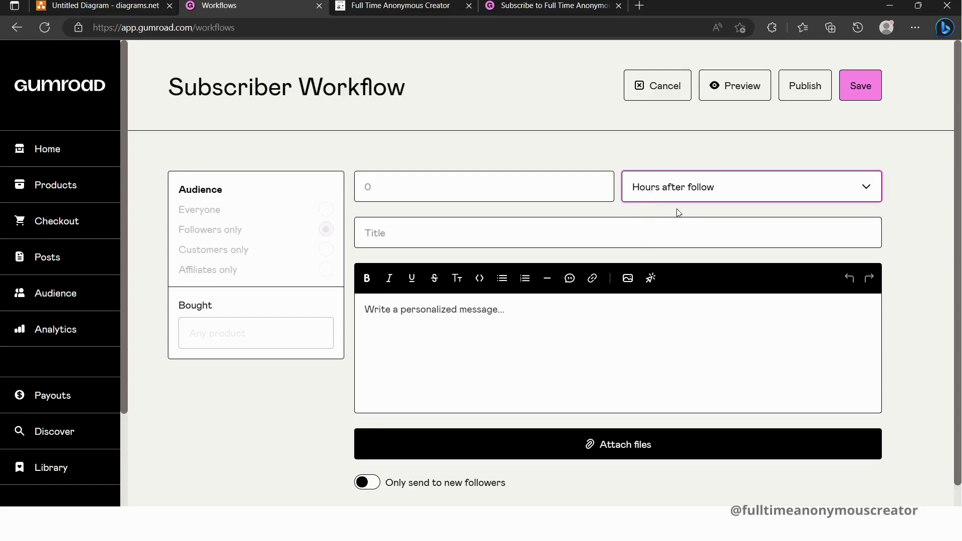
left_click(592, 189)
type("0")
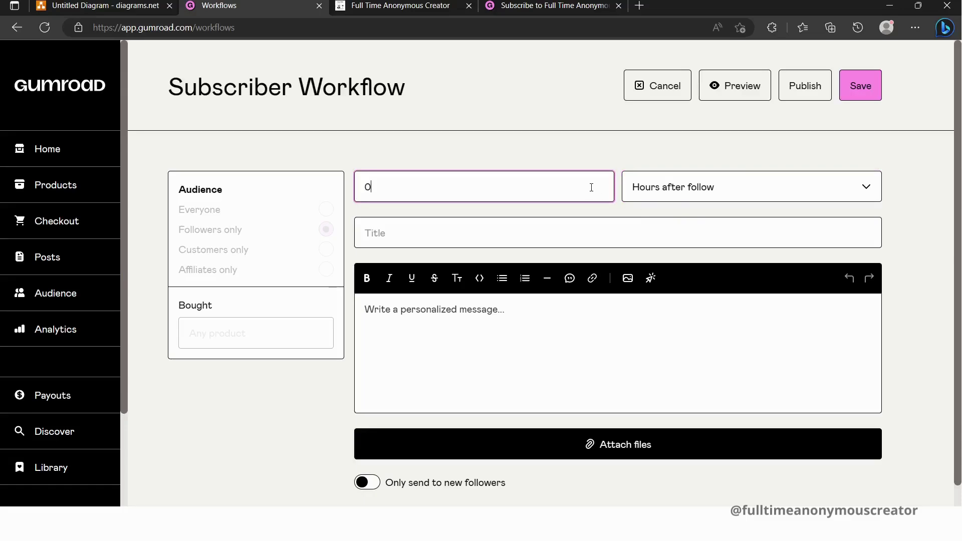
Title the email 'Welcome!', write 'Welcome here.....' as its message, and save it
left_click(571, 237)
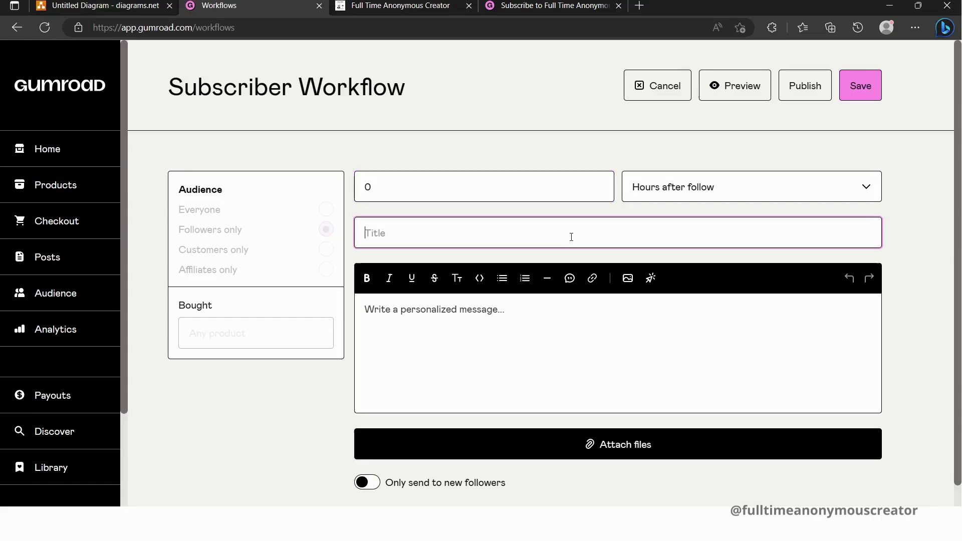
type("w")
key("BackSpace")
type("Wec")
key("BackSpace")
type("lcome!")
left_click(545, 335)
type("Wleco")
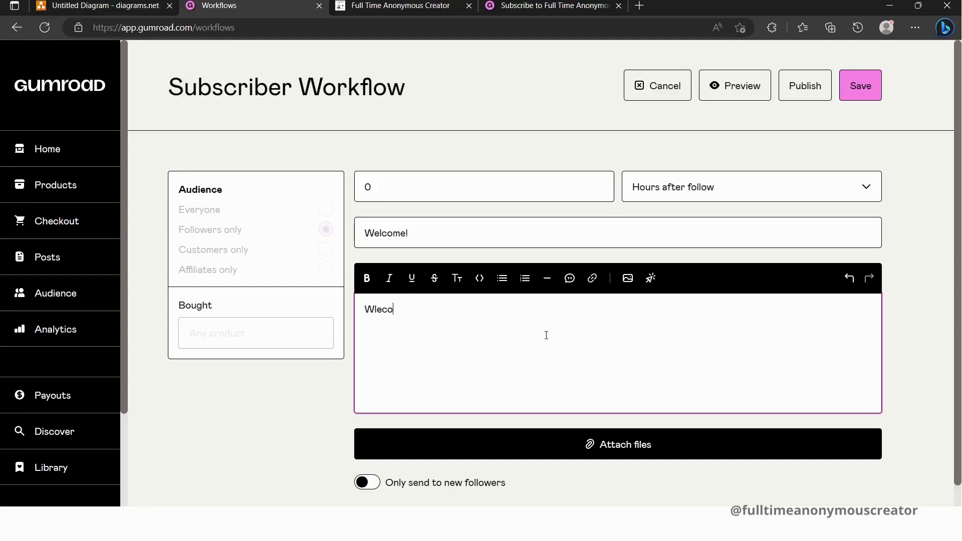
key("BackSpace")
key("BackSpace")
key("BackSpace")
key("BackSpace")
type("elcome here.....")
left_click(861, 97)
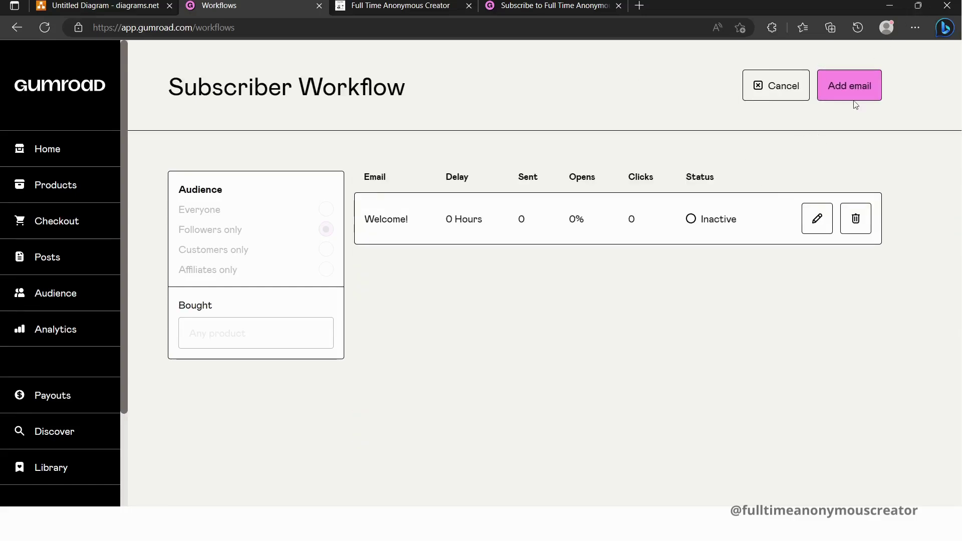
Save a second email, 'My Story', sent 1 day after follow with placeholder text
left_click(854, 99)
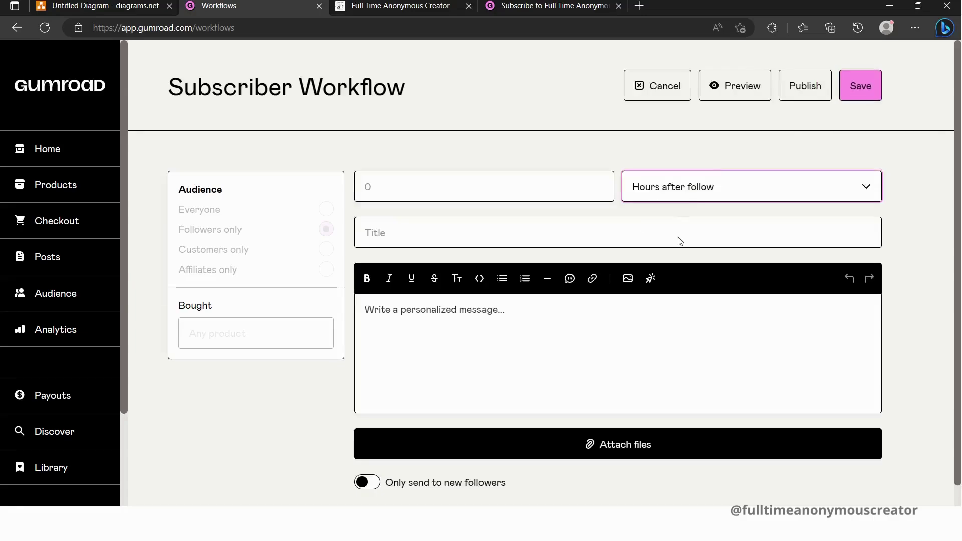
key("Down")
left_click(576, 188)
type("1")
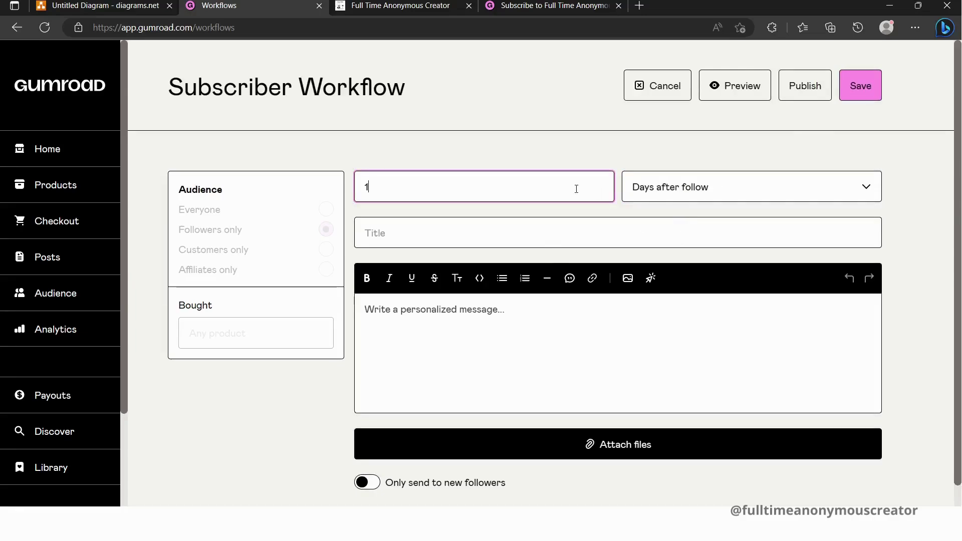
left_click(543, 234)
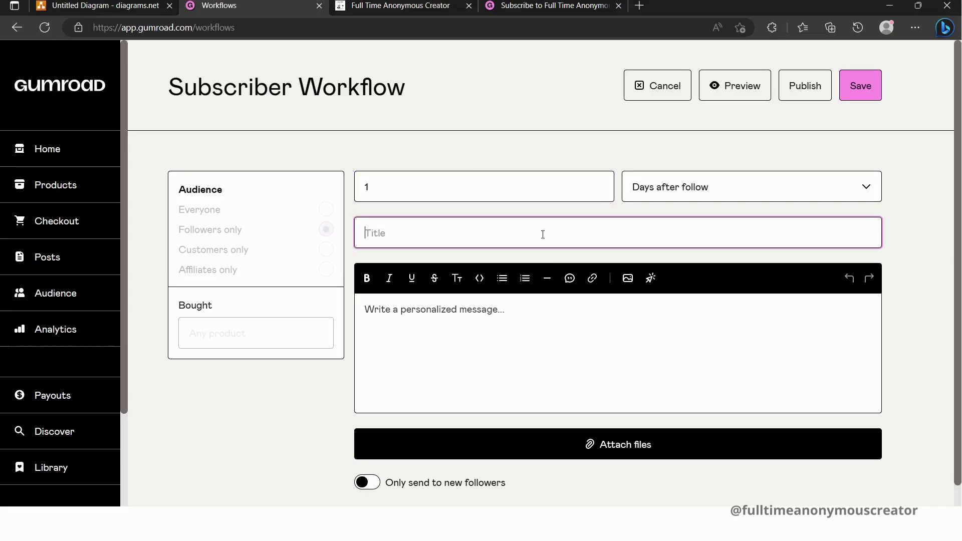
type("My Story")
left_click(524, 311)
type(".......")
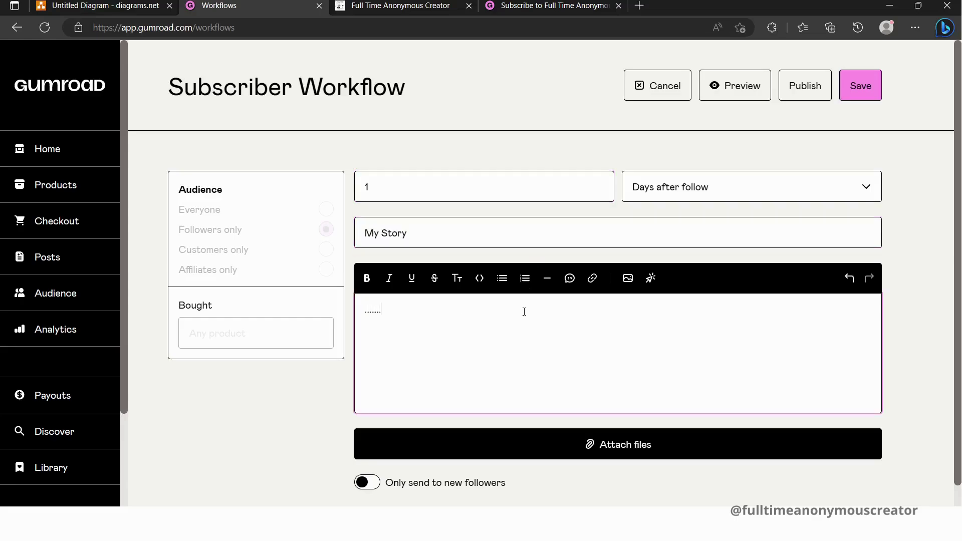
left_click(861, 97)
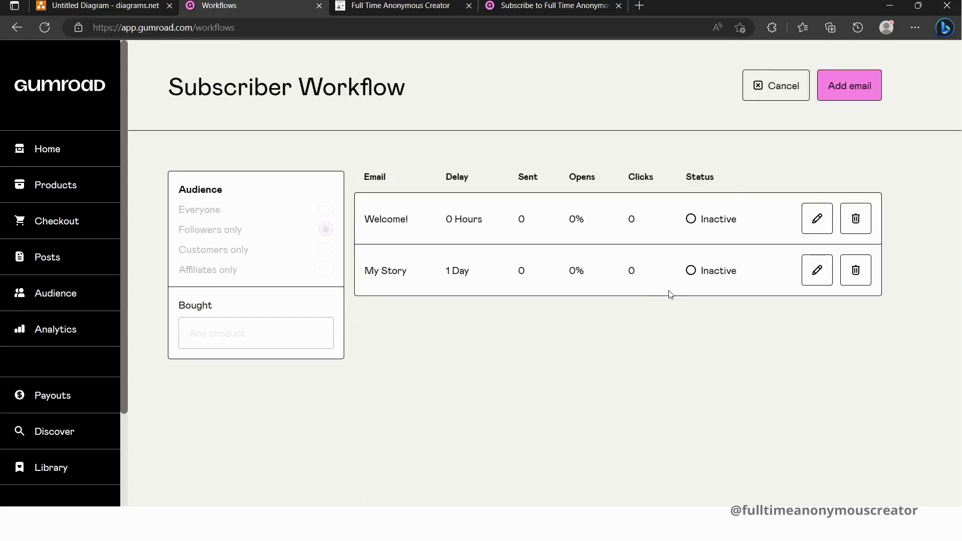
Save a third email, 'Here's how to get started on ...', 2 days after follow, then view the storefront
left_click(846, 95)
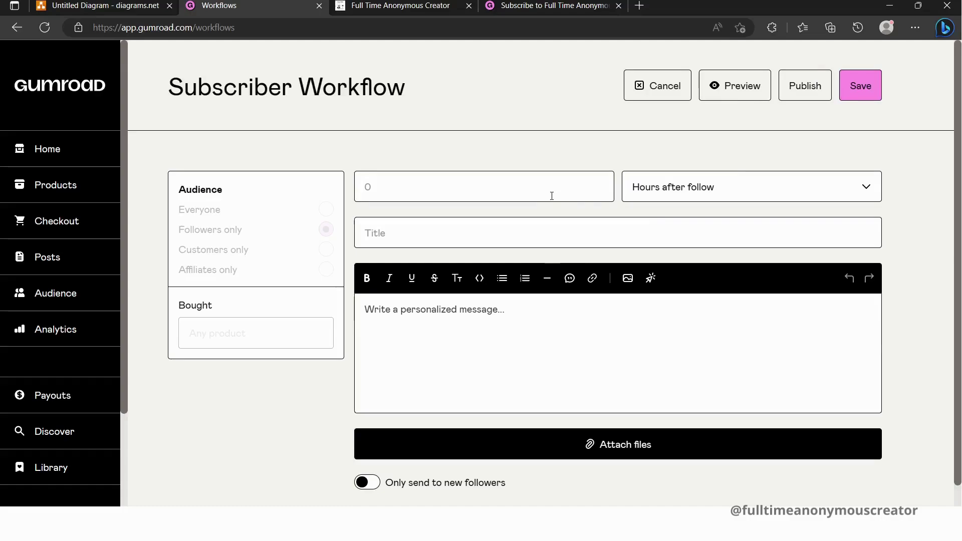
left_click(551, 196)
type("2")
key("Tab")
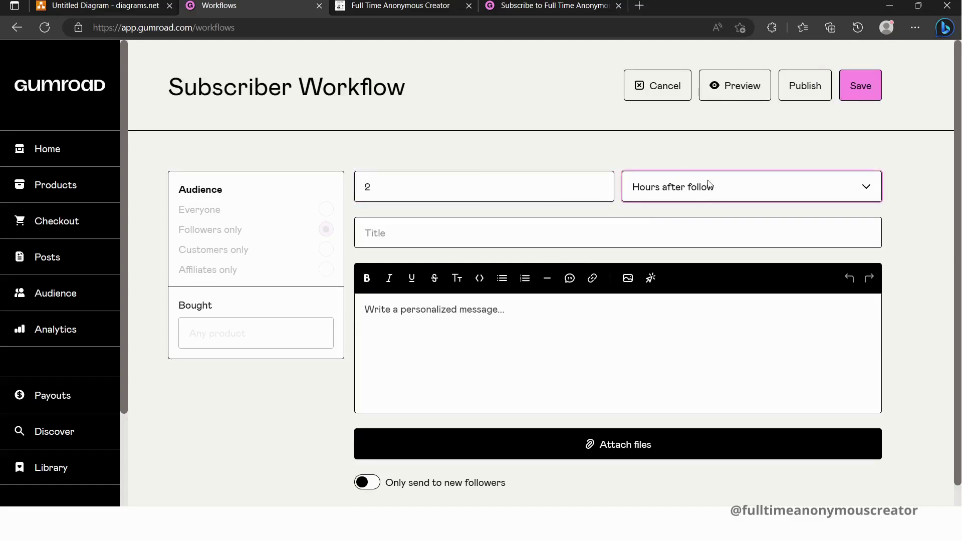
key("Down")
left_click(664, 233)
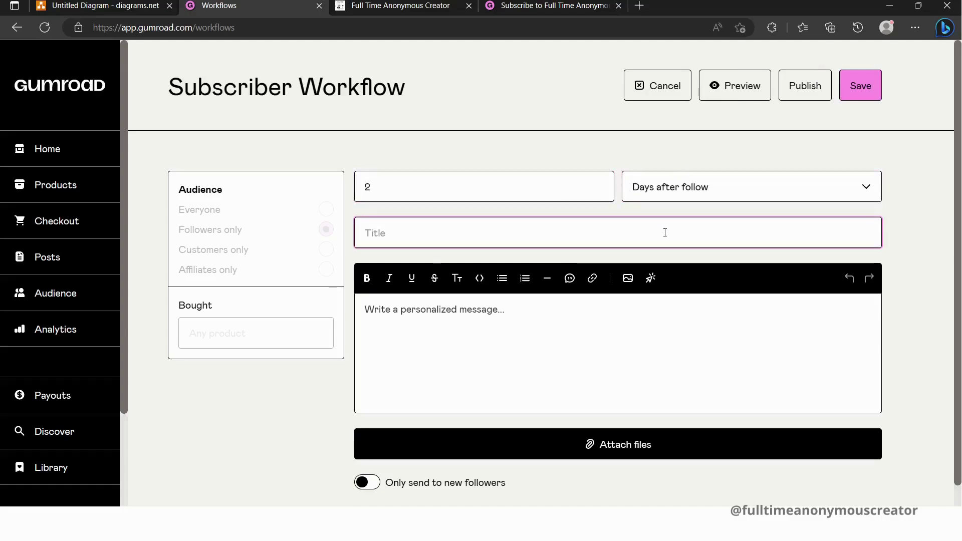
type("H")
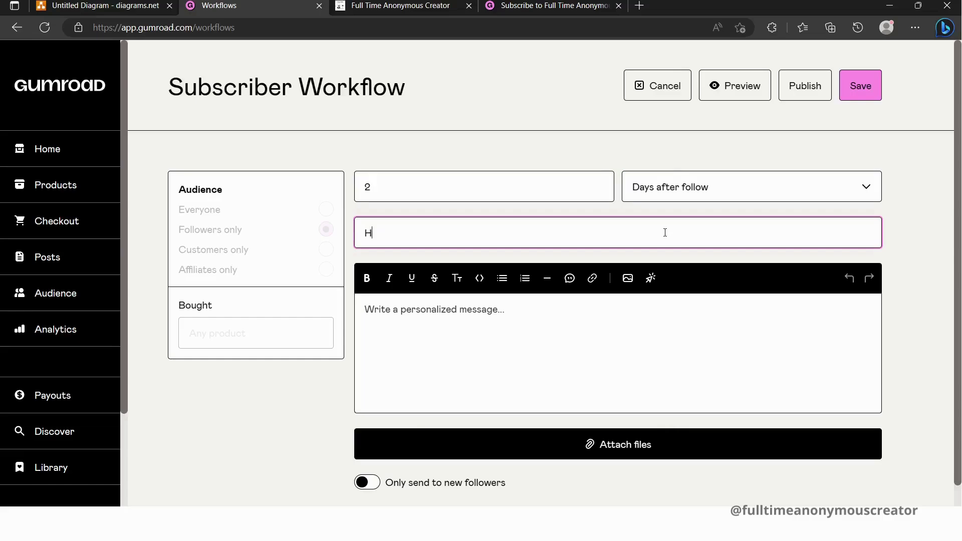
type("ere's how to get st")
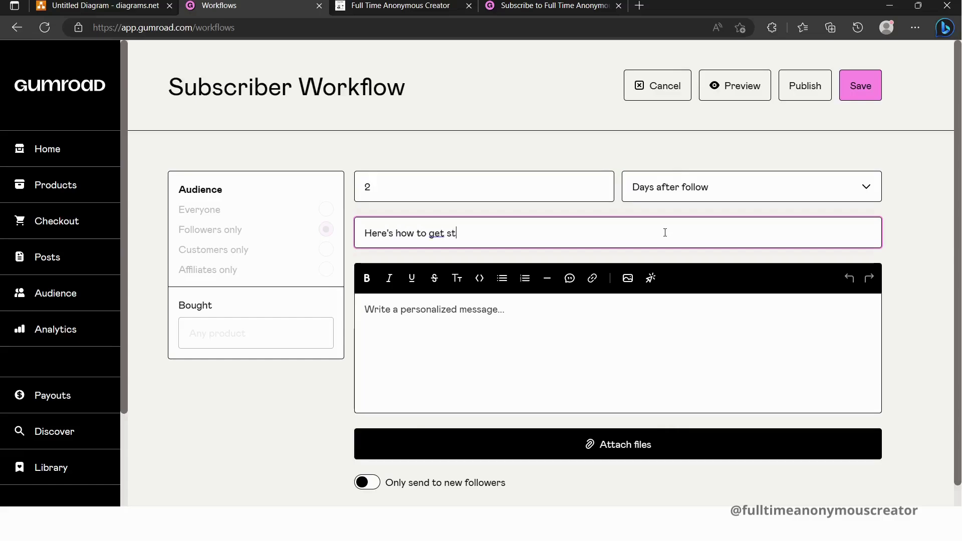
type("arted on .....")
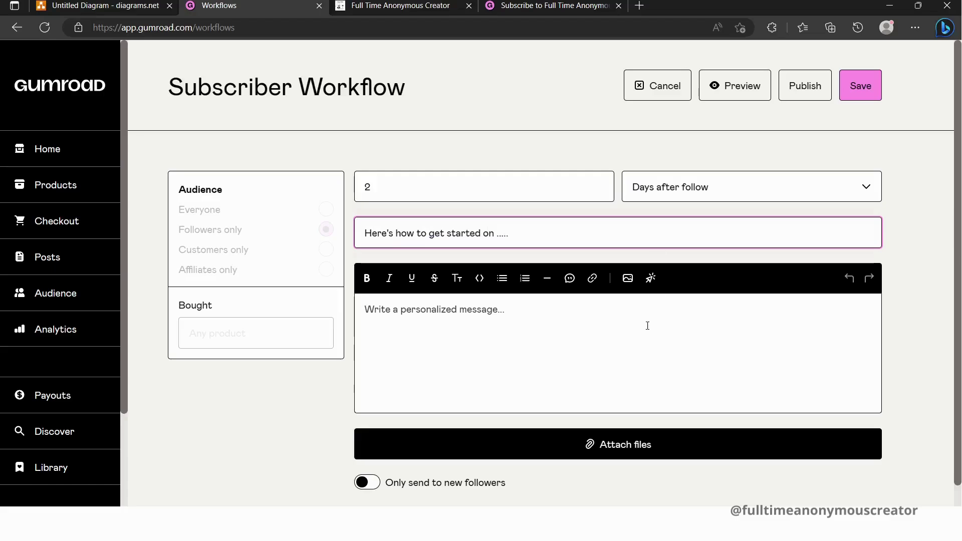
left_click(646, 326)
type("................")
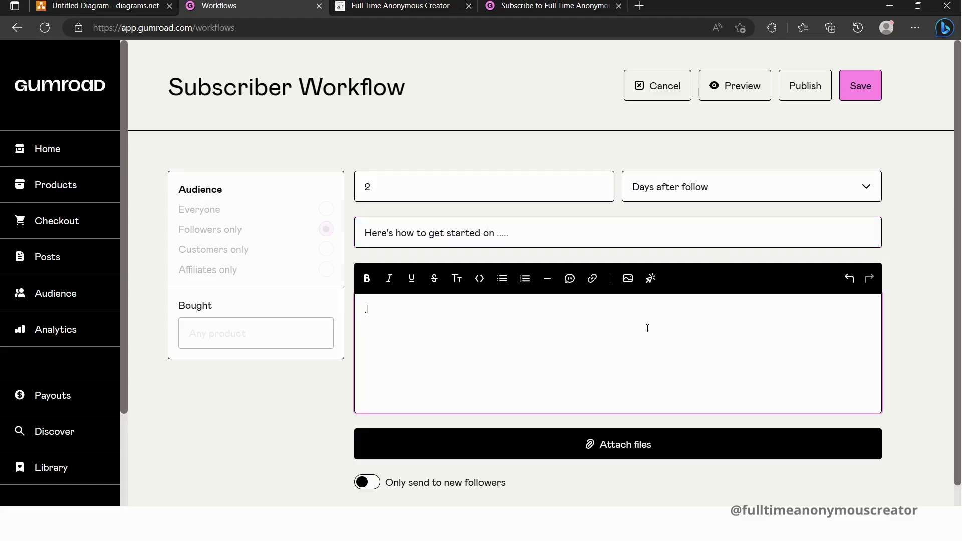
left_click(858, 86)
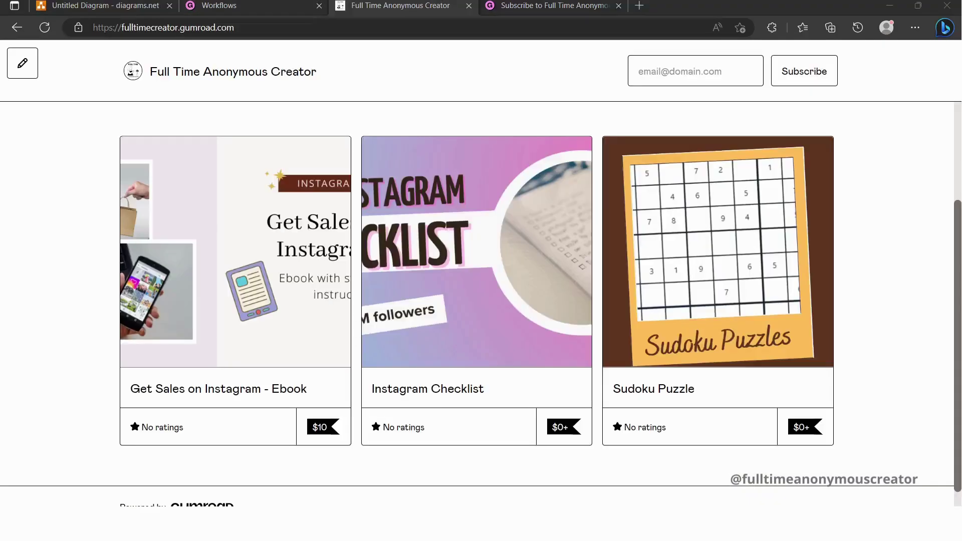
key("alt+Tab")
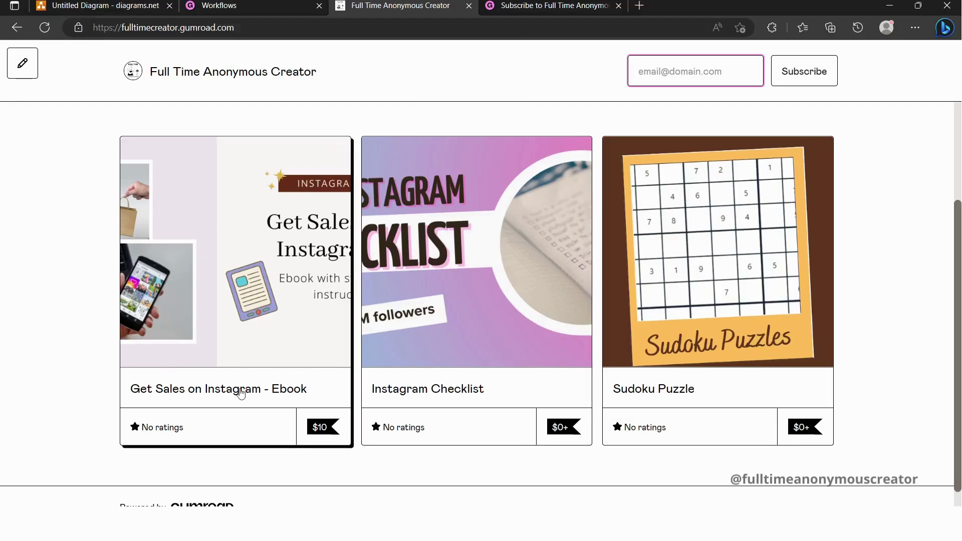
Start a new workflow named 'instagram workflow' for customers who bought Instagram Checklist
left_click(554, 5)
left_click(237, 4)
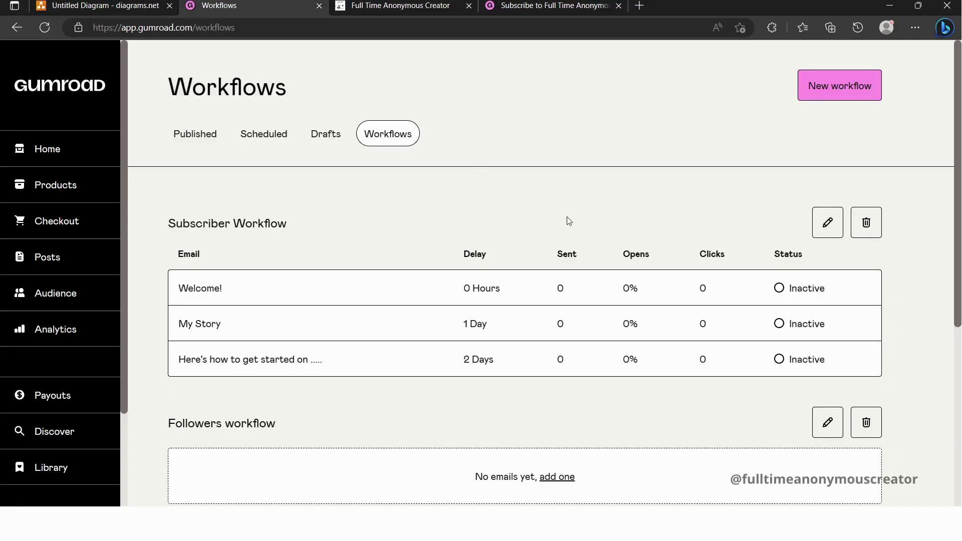
left_click(819, 95)
left_click(532, 178)
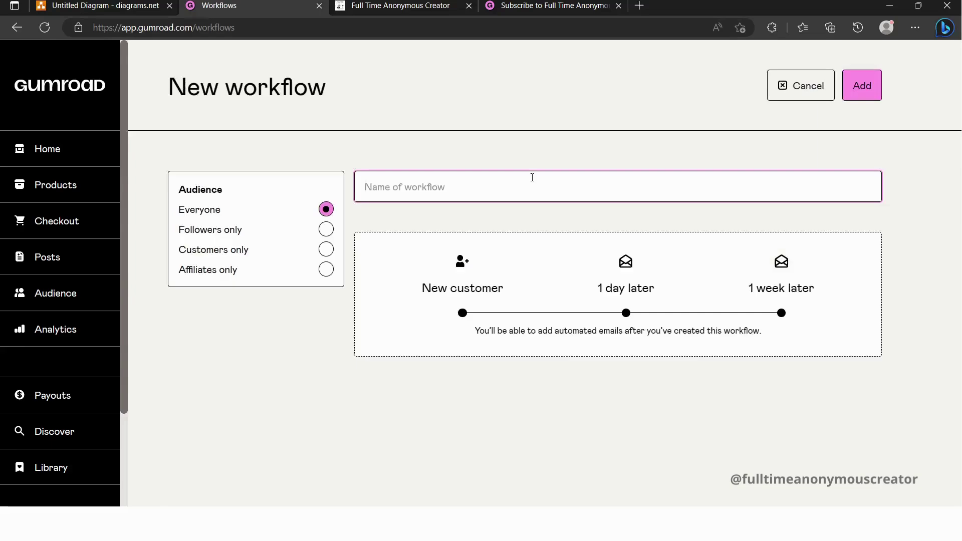
type("instagram fow")
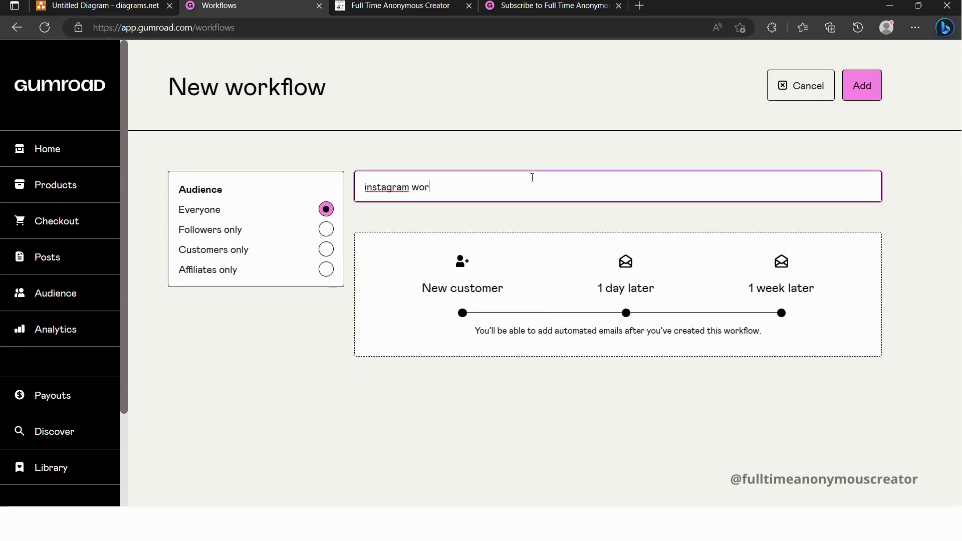
type("kflow")
left_click(325, 250)
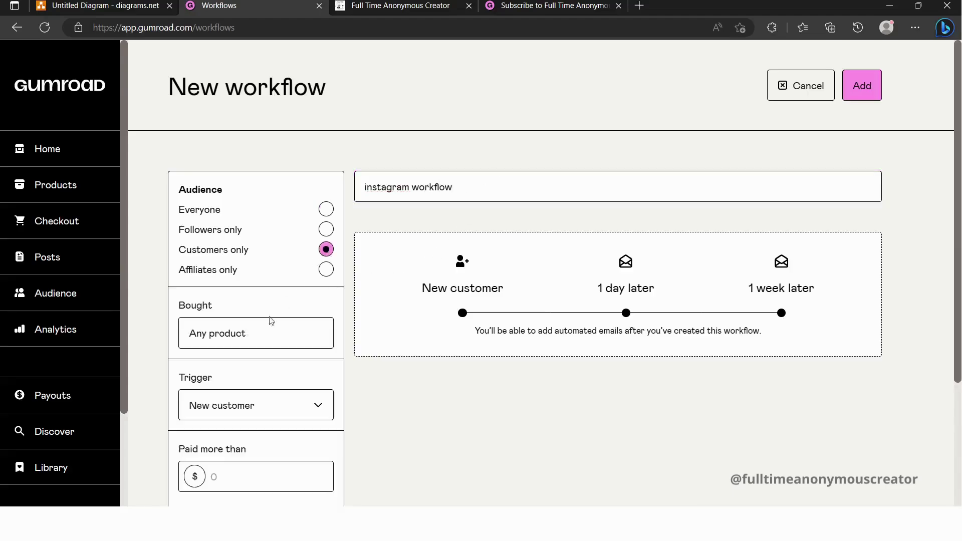
left_click(271, 411)
left_click(286, 339)
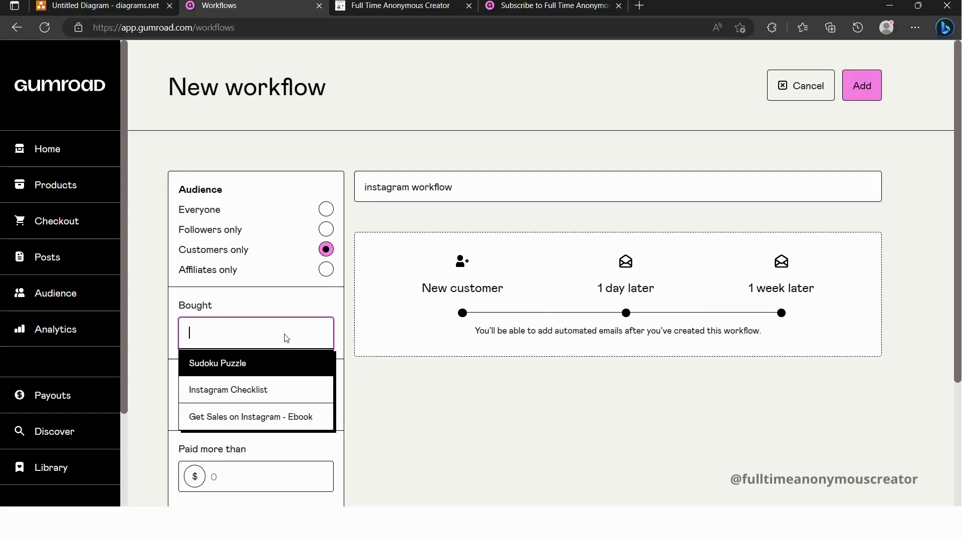
left_click(261, 399)
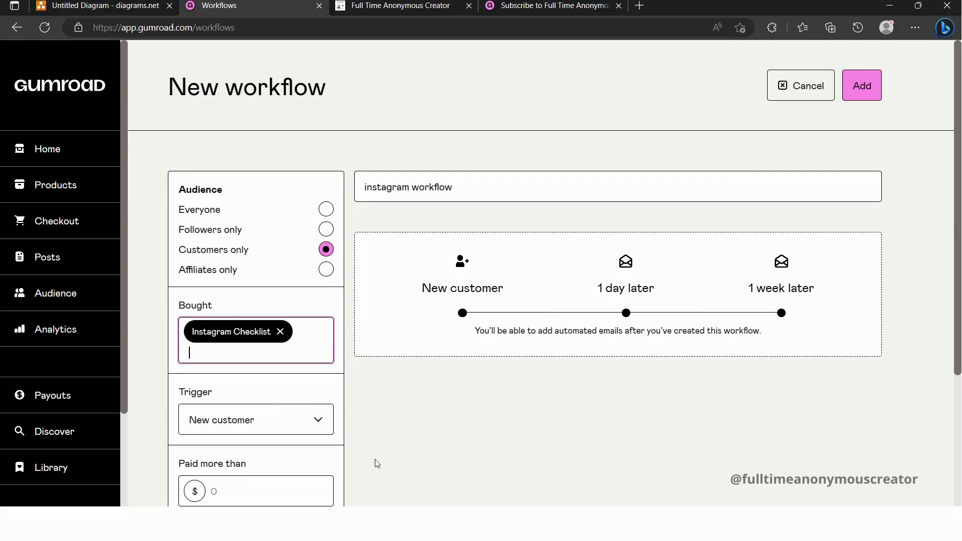
scroll(298, 431, "down", 2)
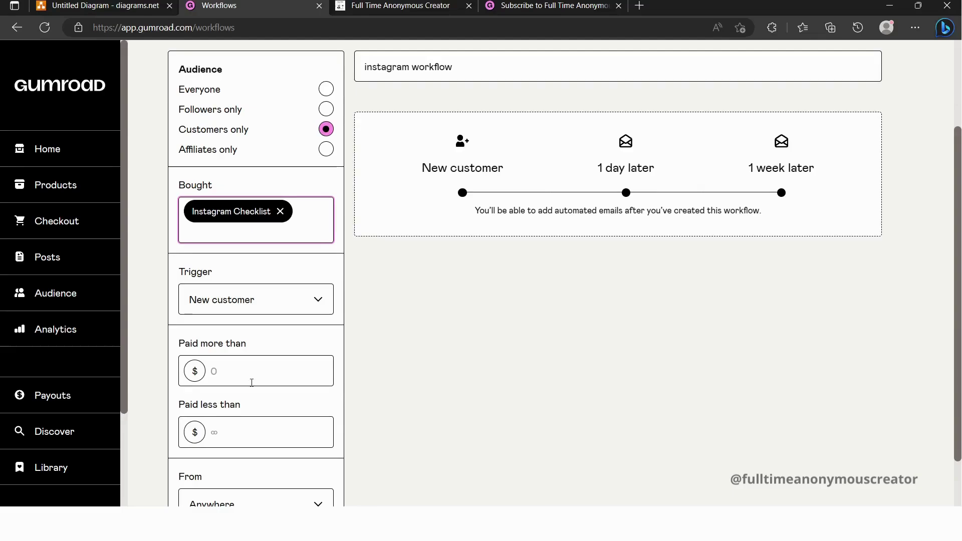
scroll(295, 396, "down", 1)
Create the instagram workflow and save its first email, 'Your Instagram Checklist is here!', saying the checklist is in their mail box
scroll(297, 398, "up", 3)
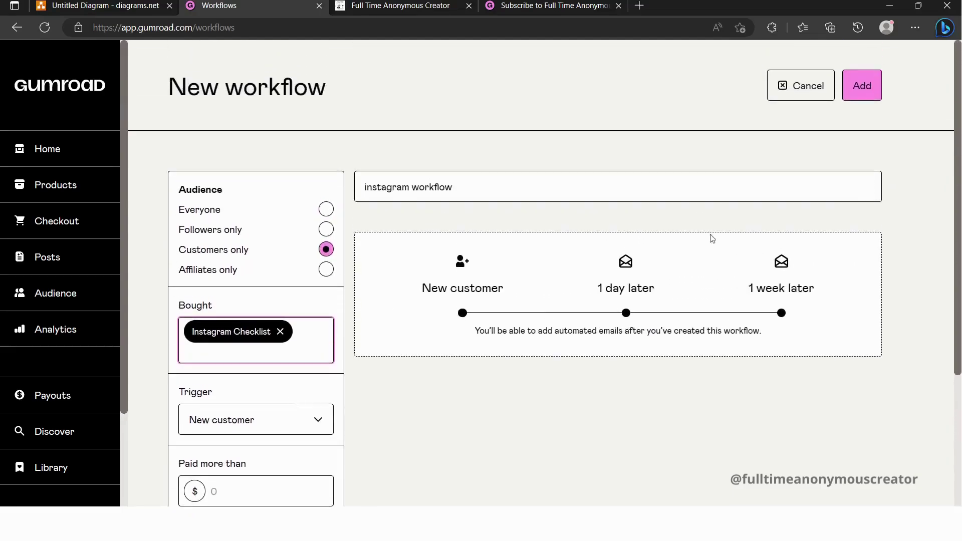
left_click(854, 88)
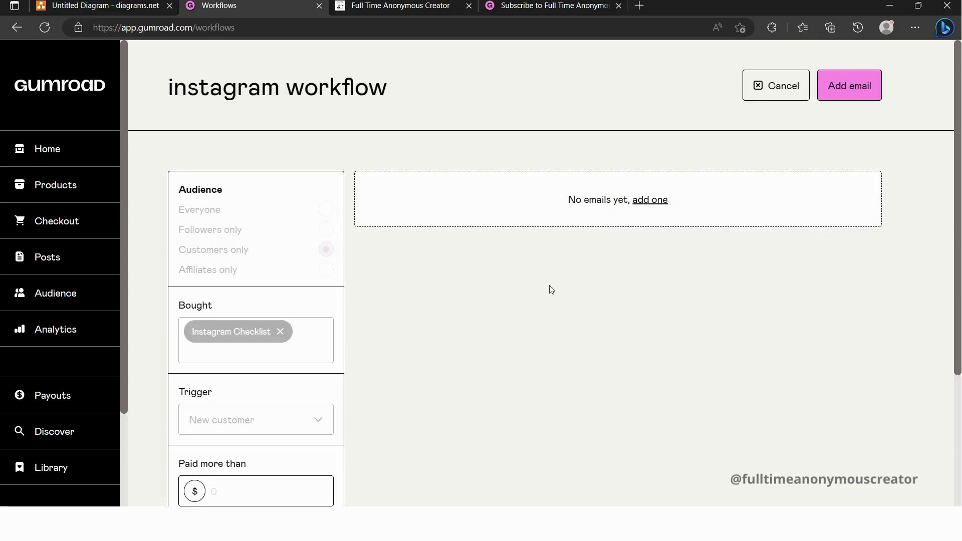
left_click(653, 202)
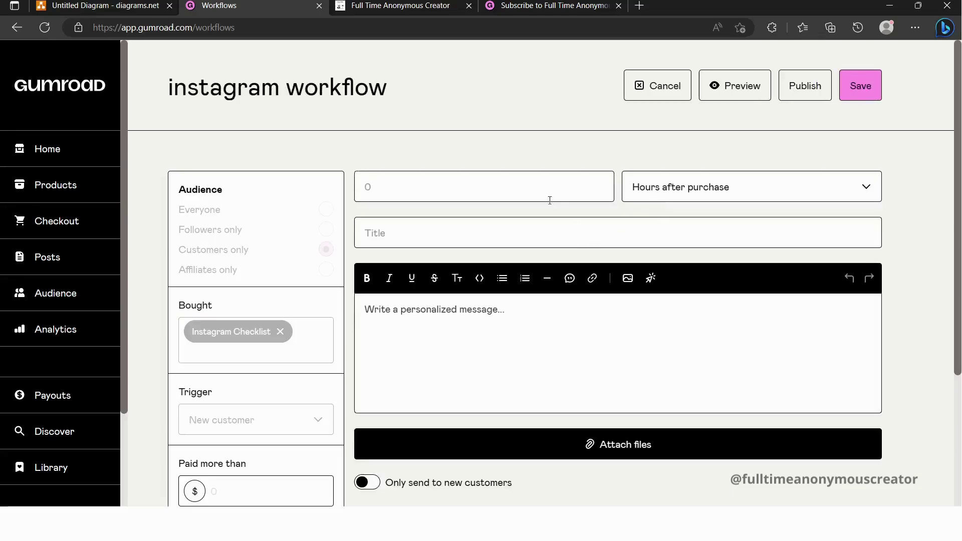
left_click(545, 188)
left_click(529, 240)
type("W")
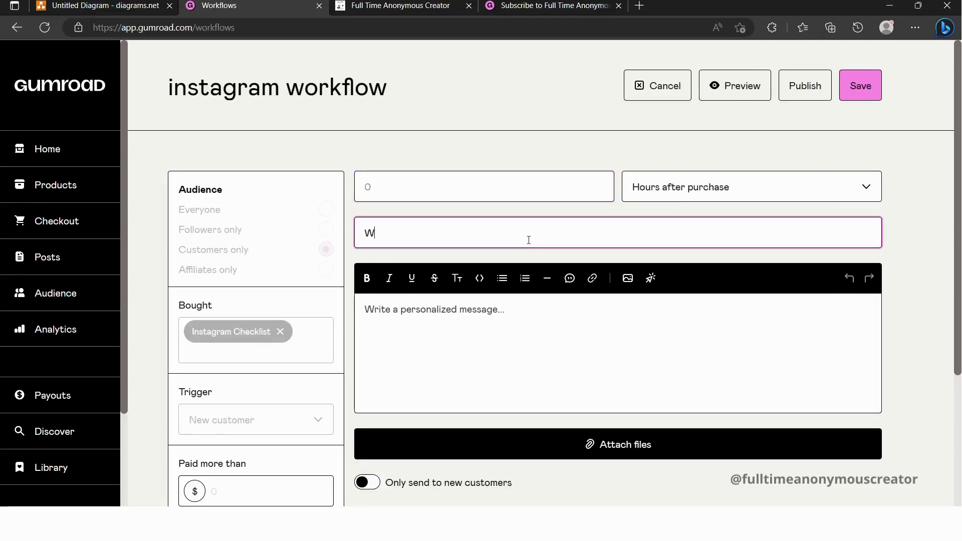
type("elcome")
left_click(490, 357)
type("Instagram checklis")
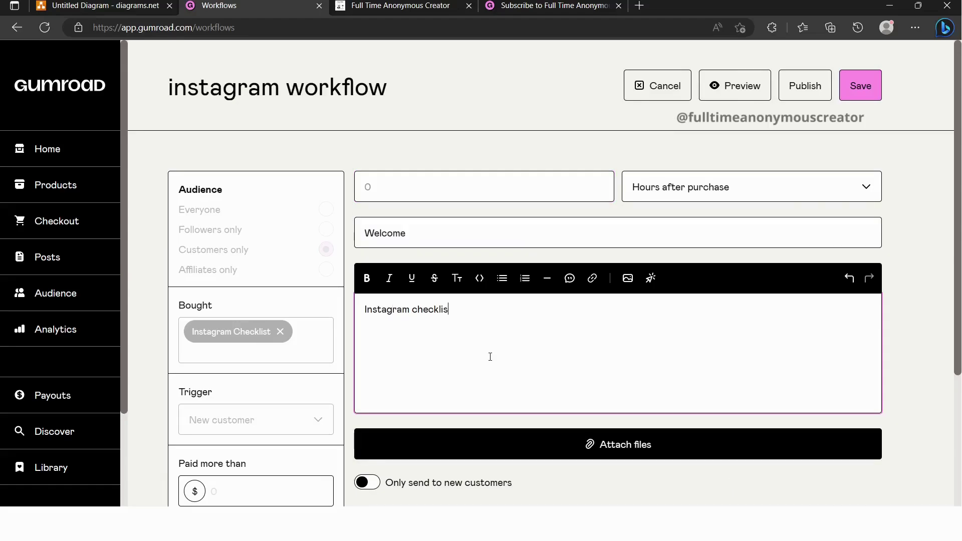
type("t is in your mail box!")
left_click(509, 230)
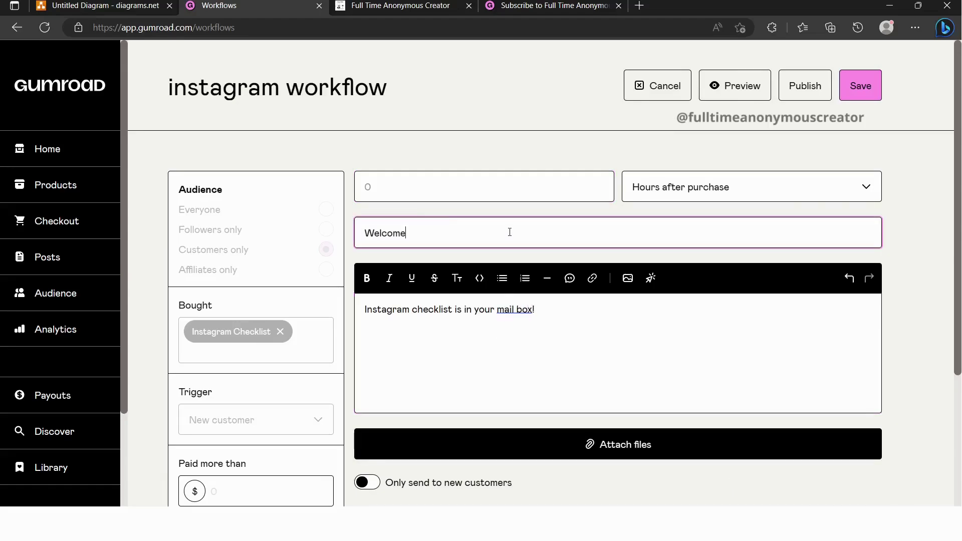
key("ctrl+a")
type("Instagram Check")
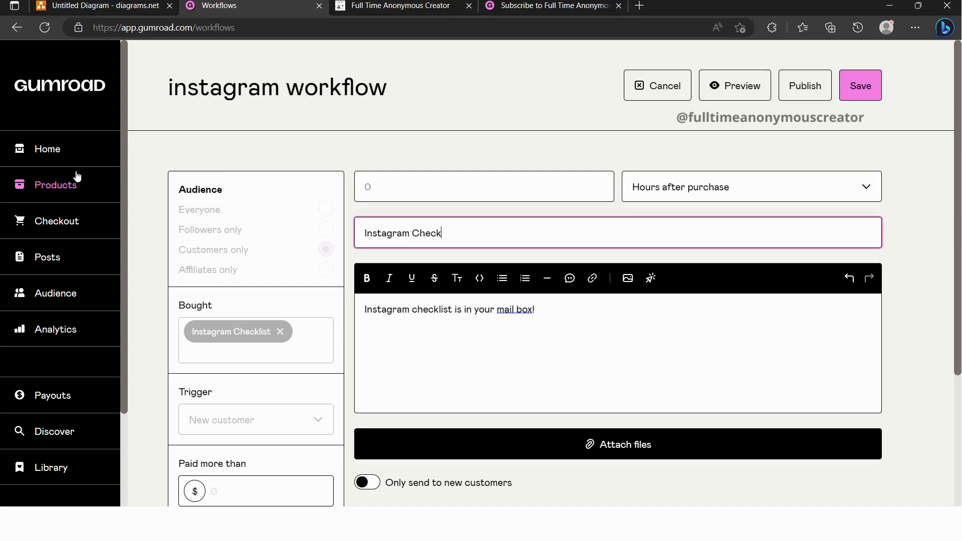
type("list")
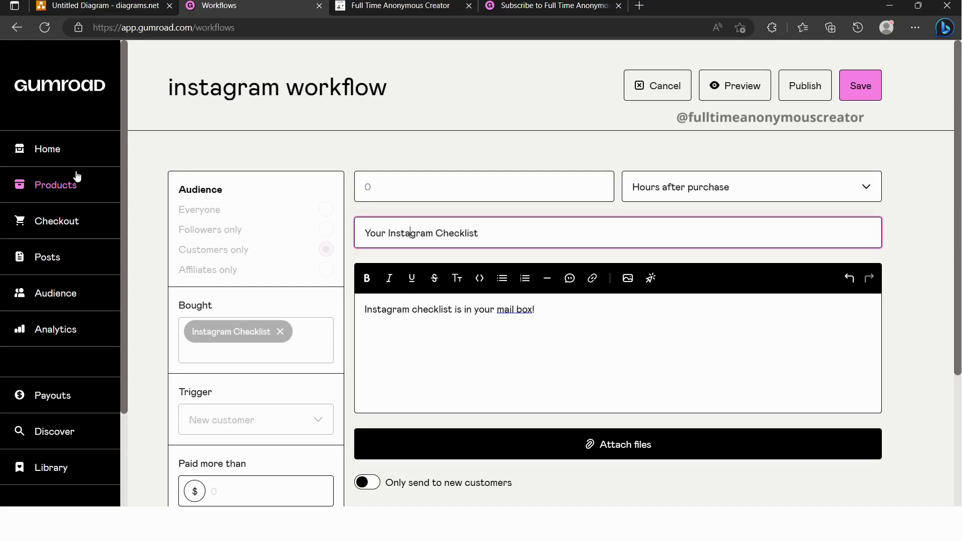
type("Your  is here!")
left_click(856, 86)
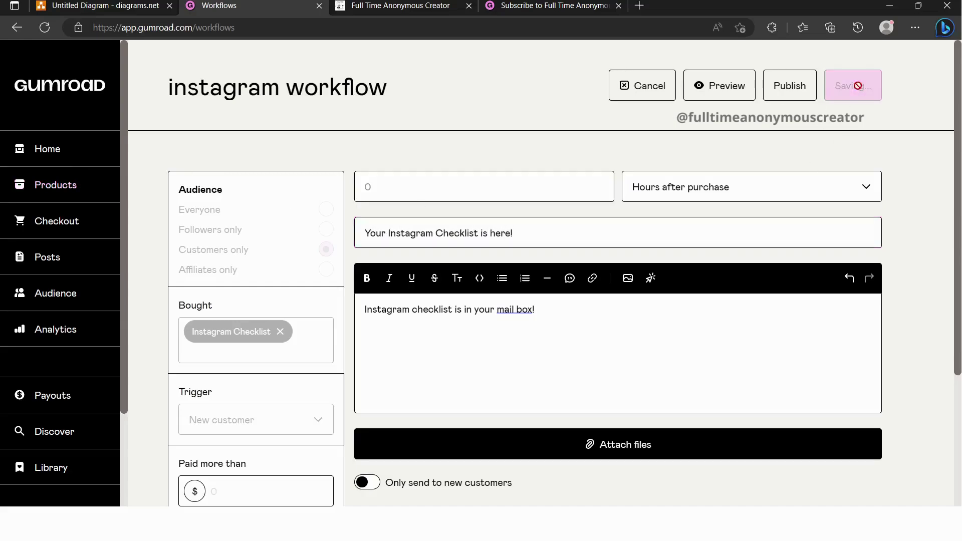
Draft another email with the same mailbox message and title 'Your Instagram Checklist is here!', then save
left_click(858, 90)
left_click(573, 198)
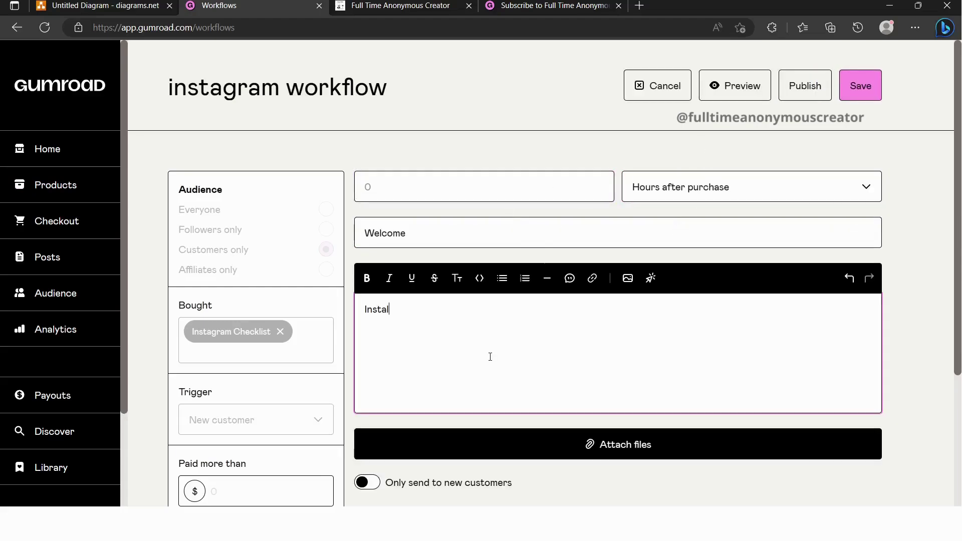
type("gram checklist is in your mail box!")
key("shift+Tab")
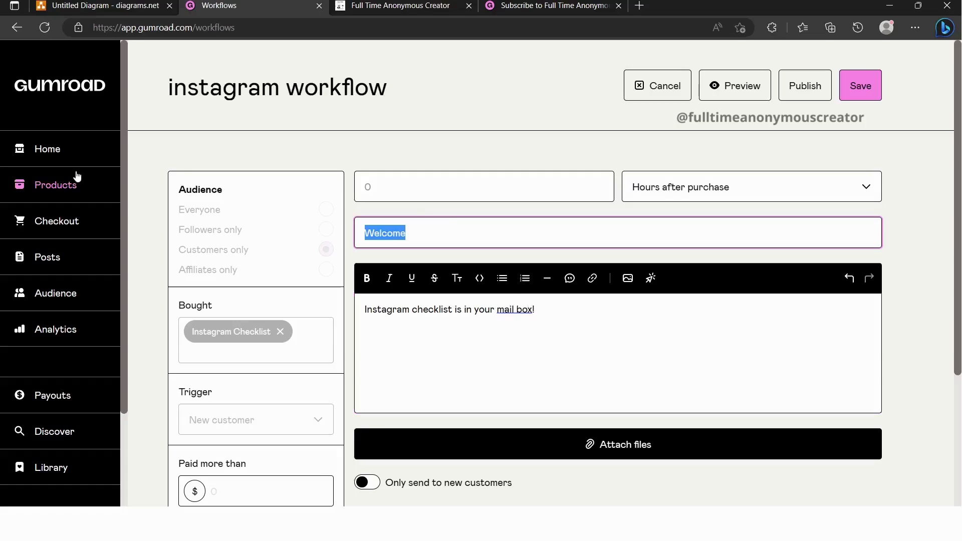
type("Instagram Checlk")
key("BackSpace")
key("BackSpace")
type("klist")
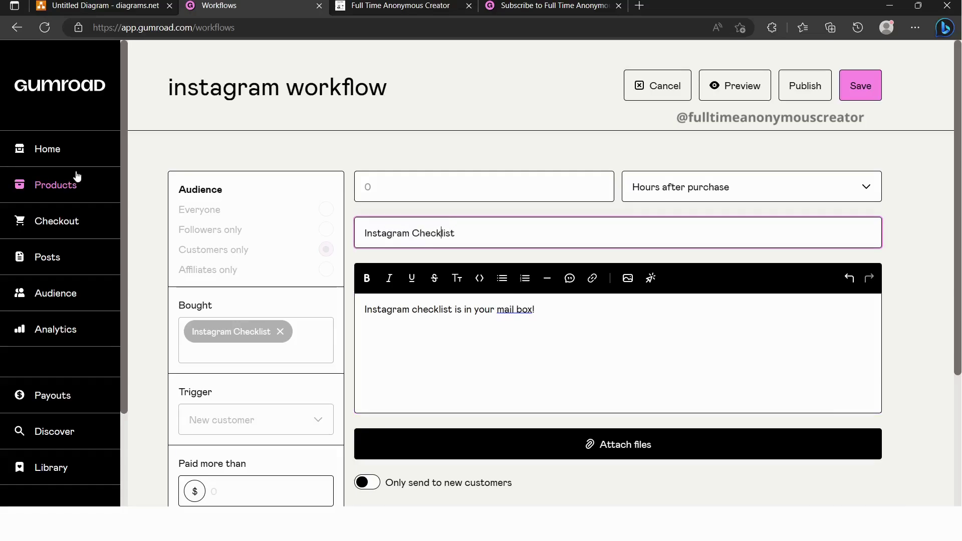
key("Home")
type("Your ")
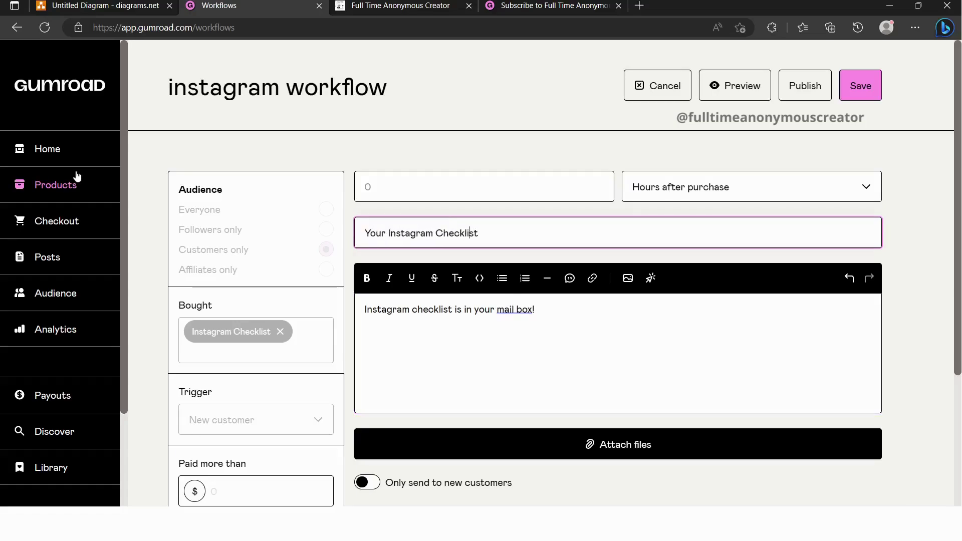
type("t is here!")
left_click(859, 86)
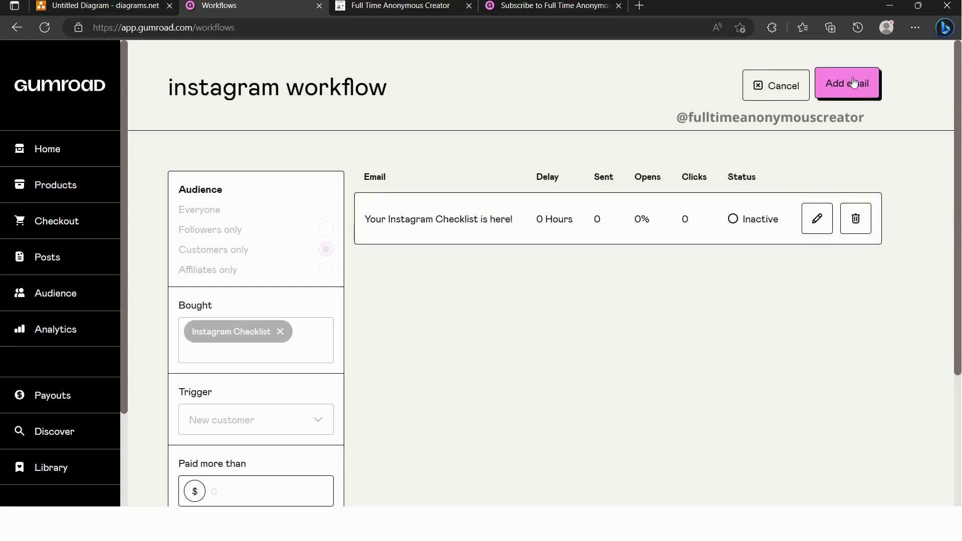
Save a 1-day-after-purchase email titled 'Have you started creating instagram posts, stories and reels?'
left_click(859, 86)
left_click(573, 198)
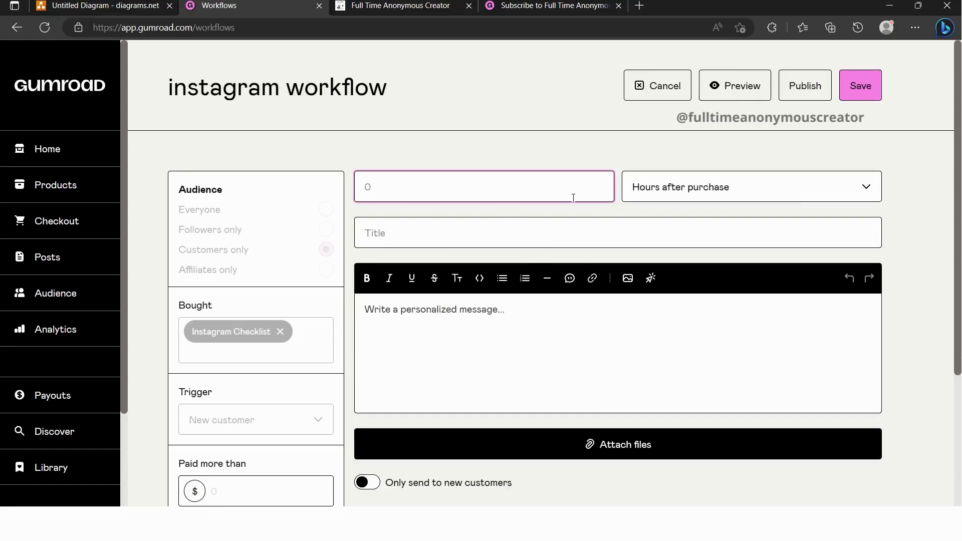
left_click(651, 185)
left_click(666, 232)
type("Have you ")
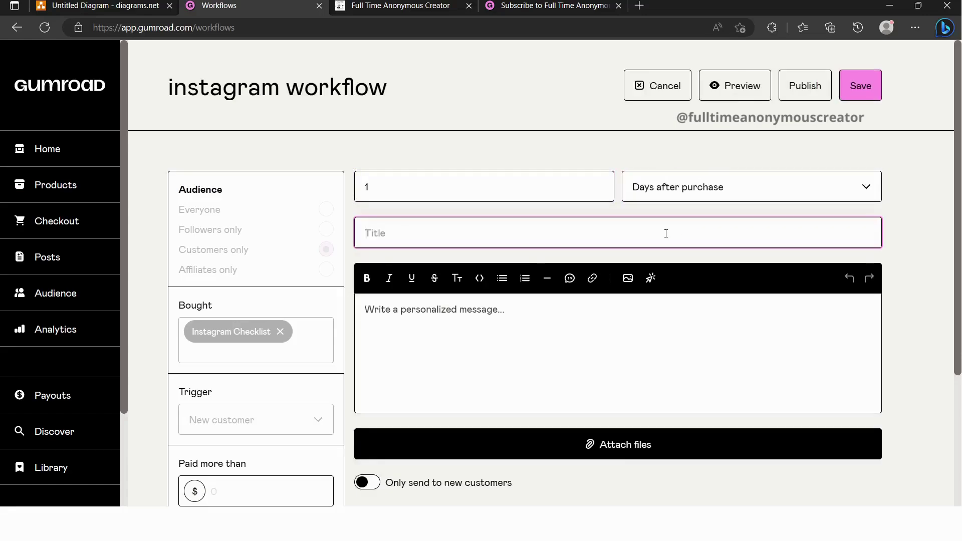
type("started creating i")
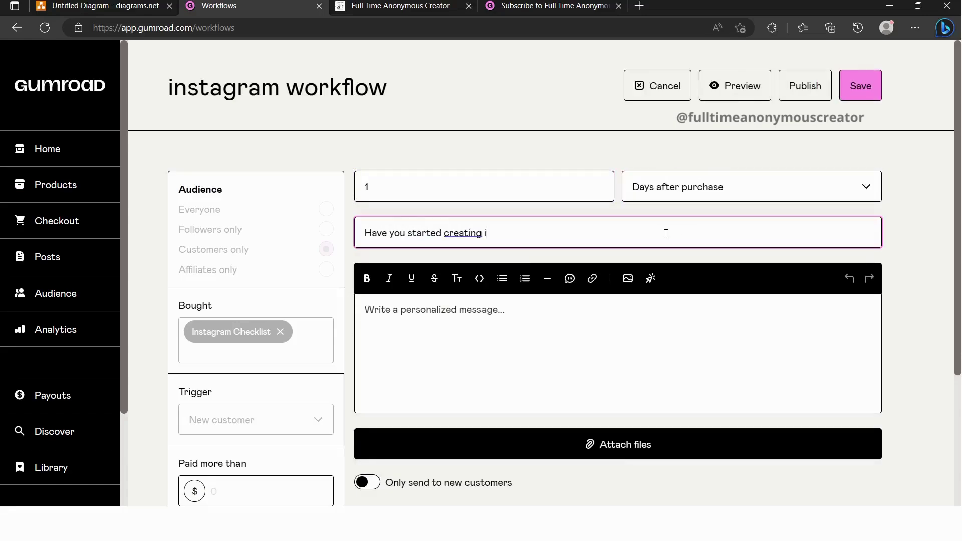
type("nstagram posts, stories and reels?")
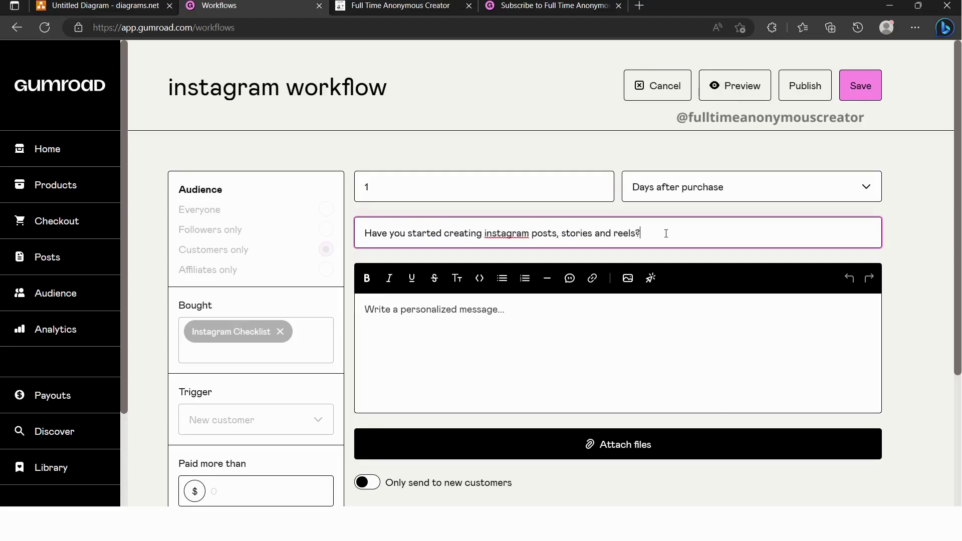
left_click(642, 309)
left_click(860, 85)
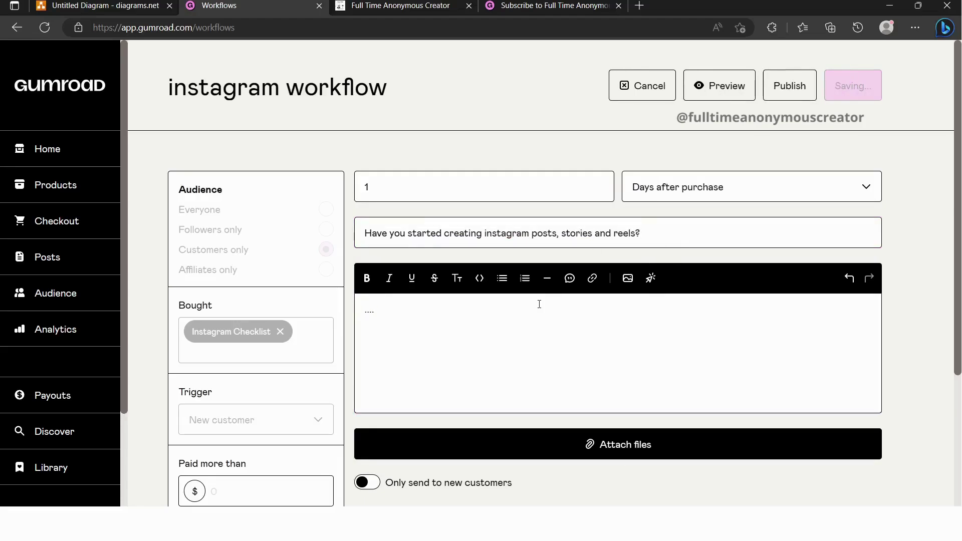
Reopen that email, re-enter its title, and save it again
left_click(745, 252)
type("Have you started ")
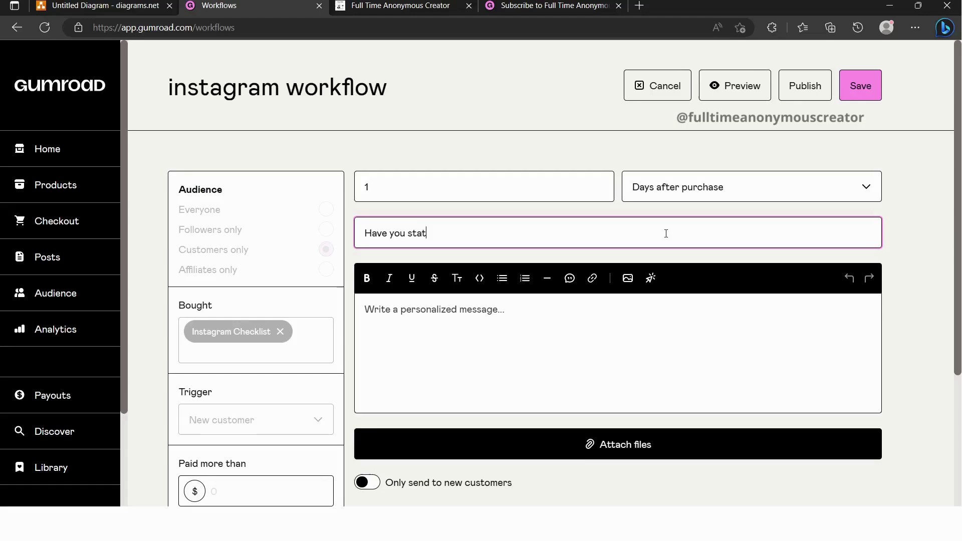
type("creating instagram posts, sto")
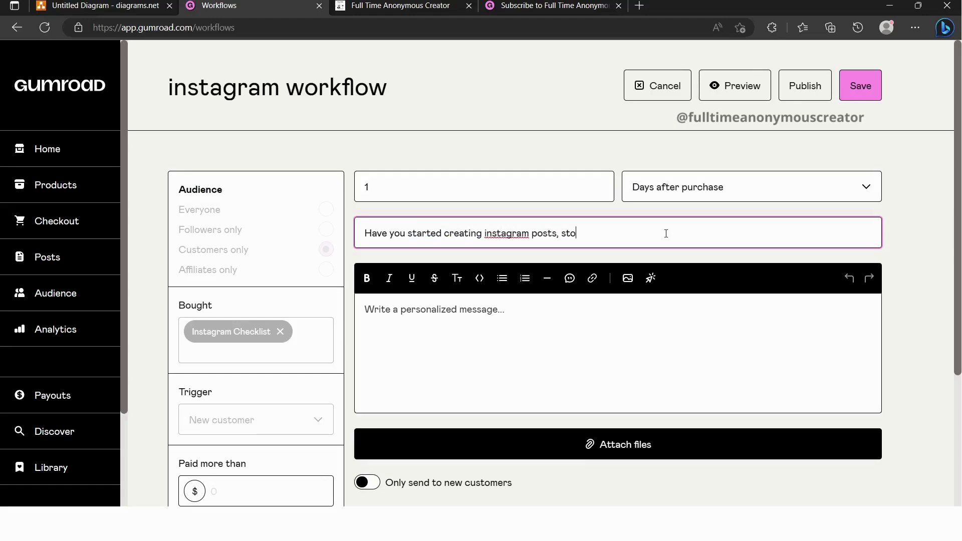
type("ries and reels?")
left_click(643, 309)
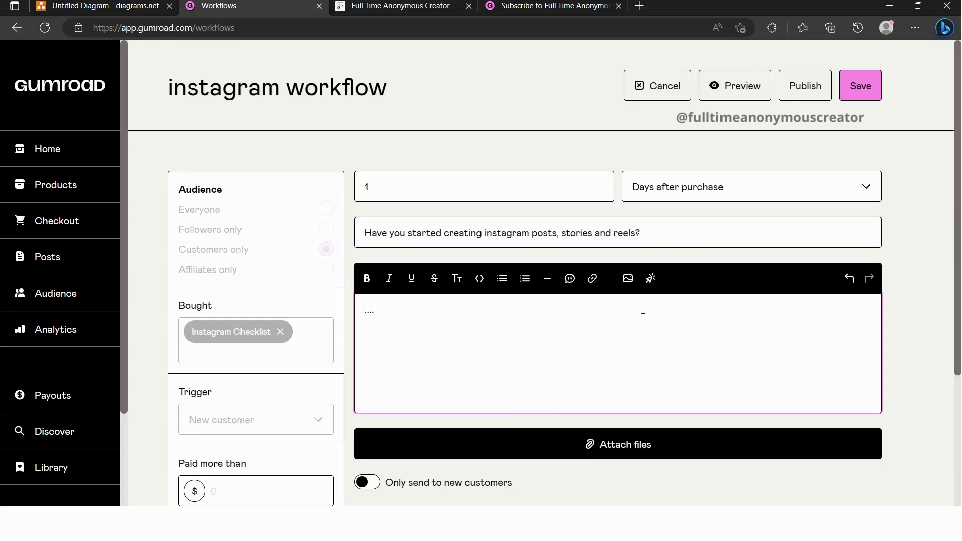
left_click(860, 85)
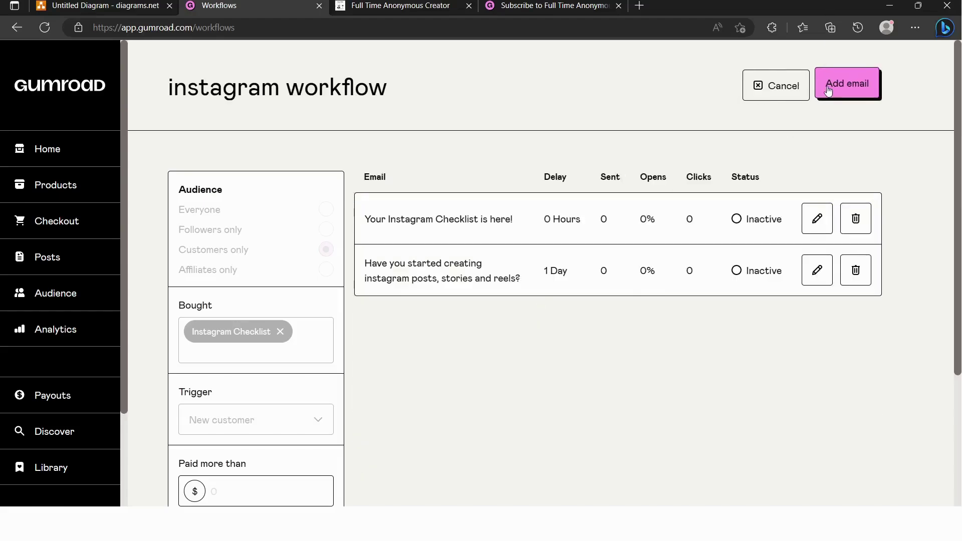
Start a third email, 2 days after purchase, titled 'How instagram has changed Jane's life'
left_click(828, 91)
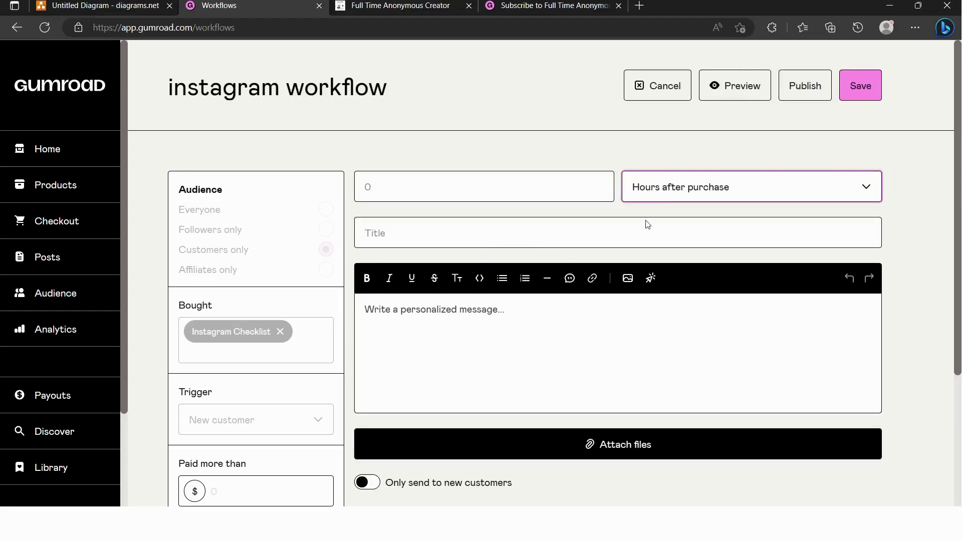
key("Down")
left_click(556, 197)
type("2")
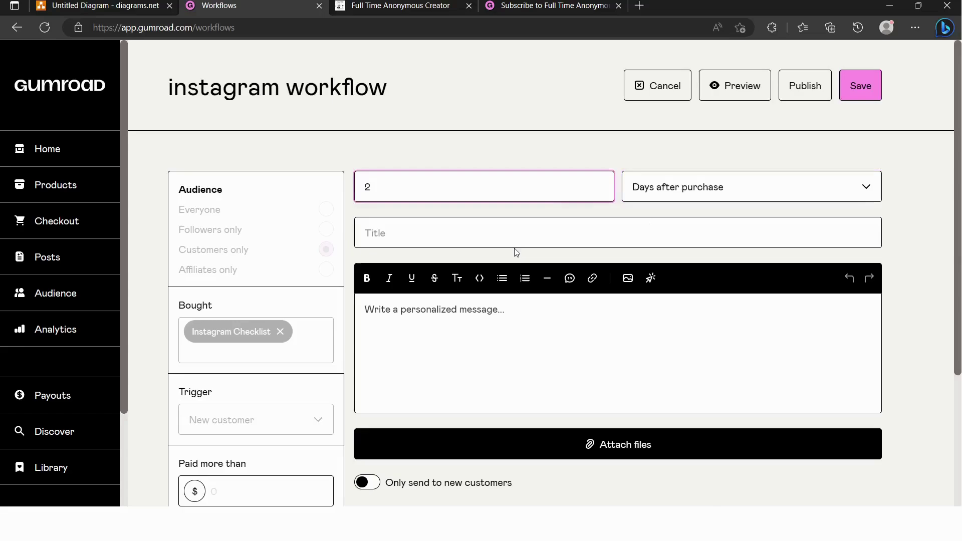
left_click(530, 243)
type("How instagram has")
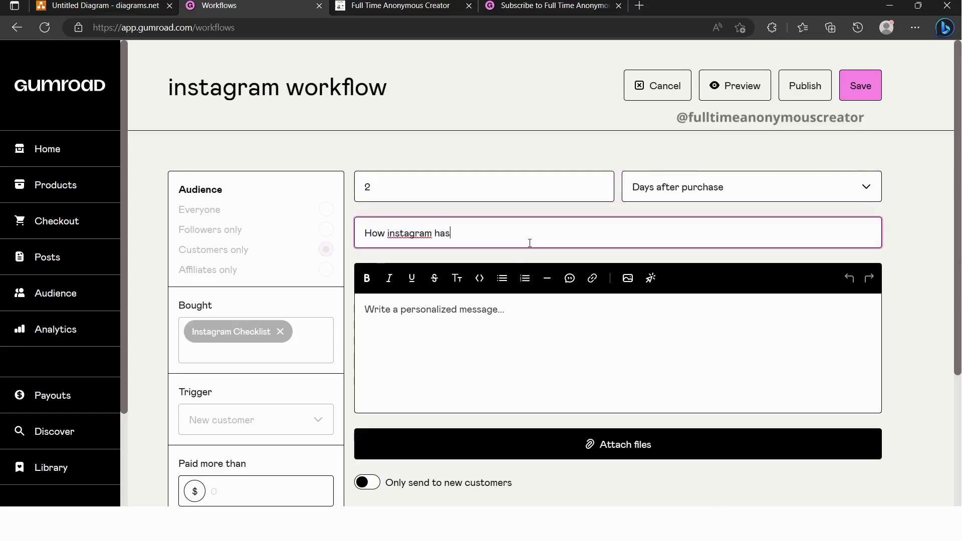
type(" changed Jane's life")
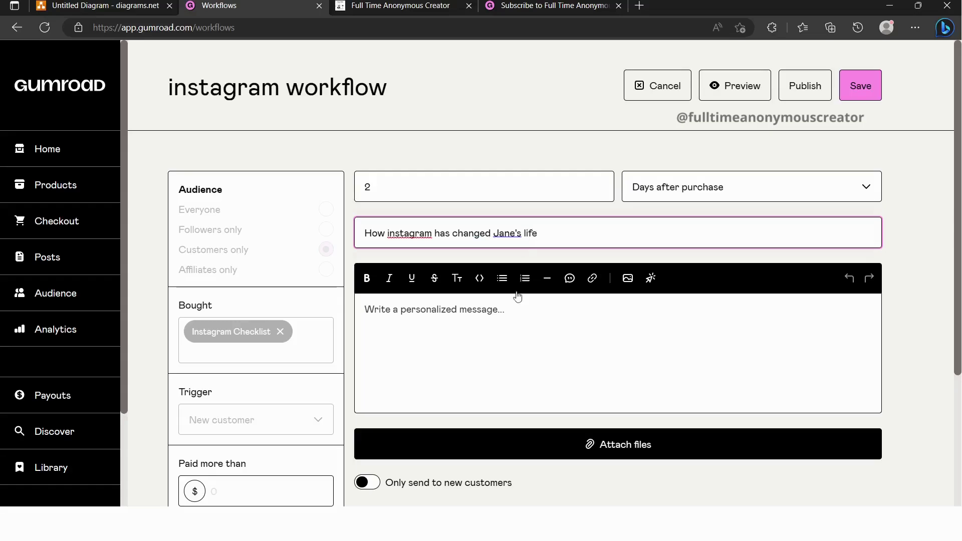
Write the success-story body ending 'Are interested in doing the same? Check out our instagram ebook!'
left_click(510, 321)
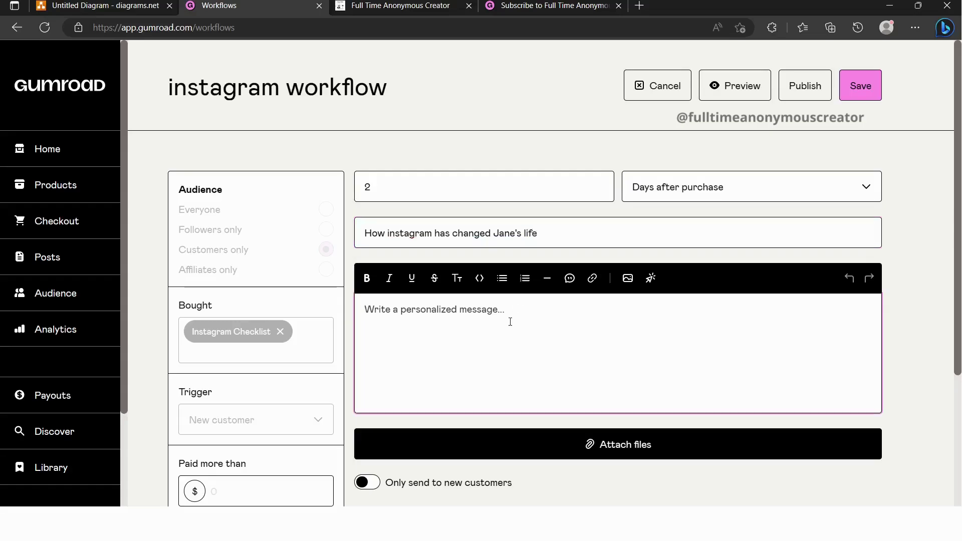
type("Jane starting")
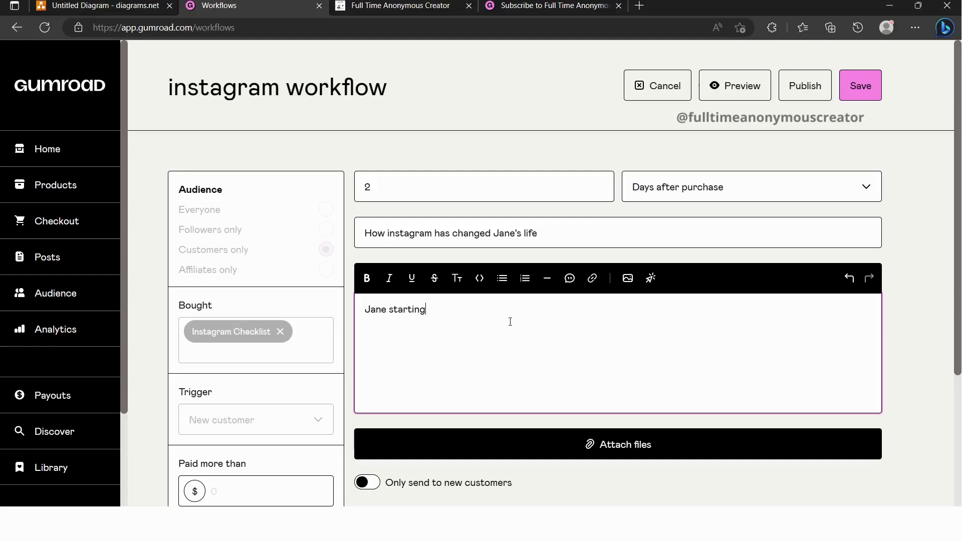
type(" instagram, and possted")
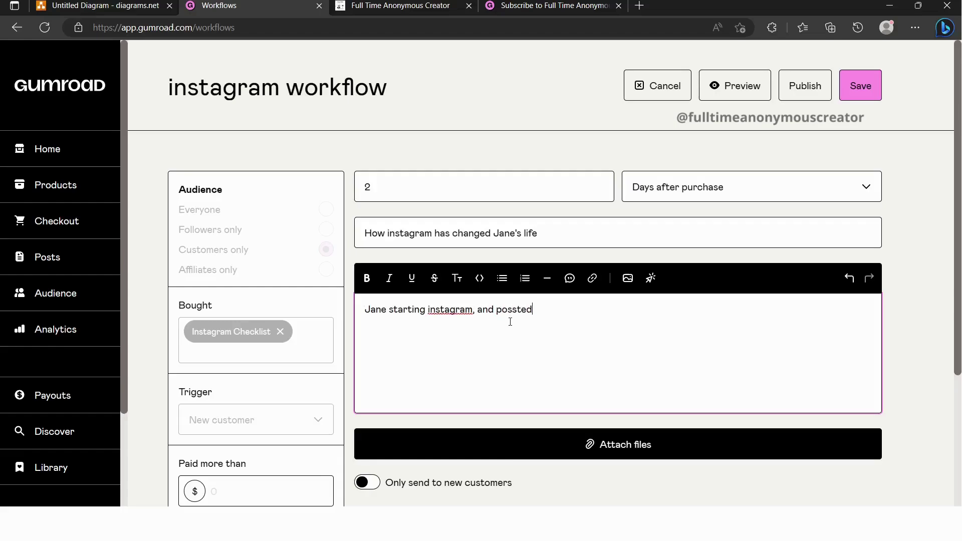
key("BackSpace")
key("BackSpace")
key("BackSpace")
key("BackSpace")
type("ted constantly on her business. she now")
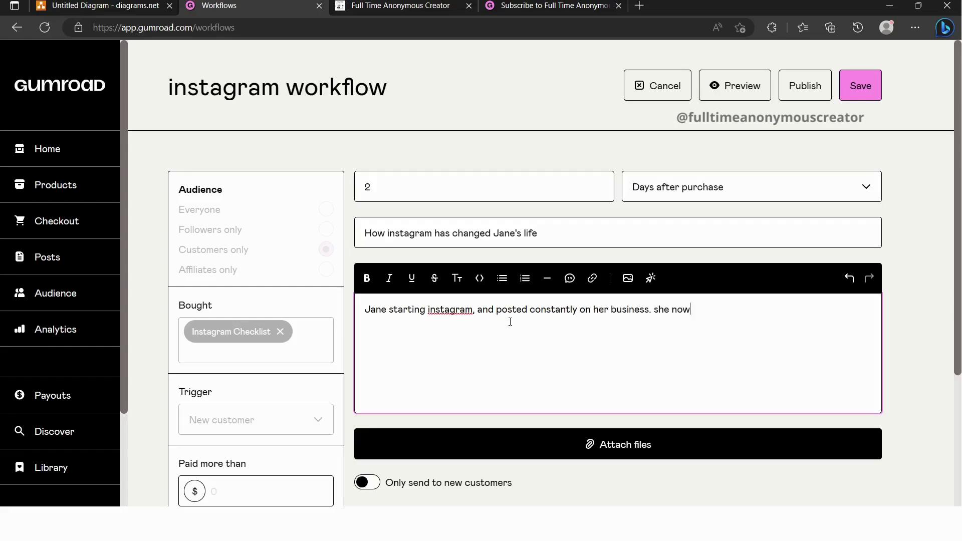
type(" generates $3000/mon")
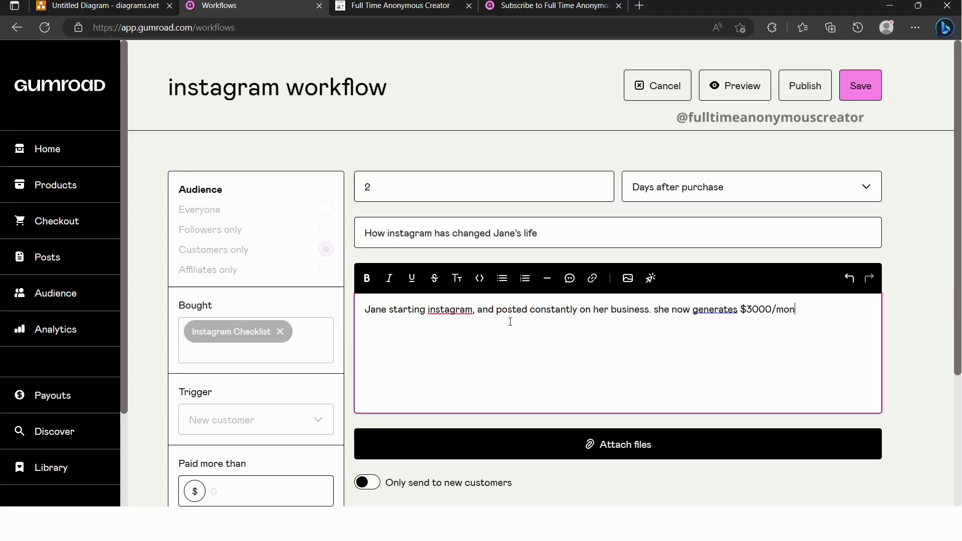
type("th passively just t")
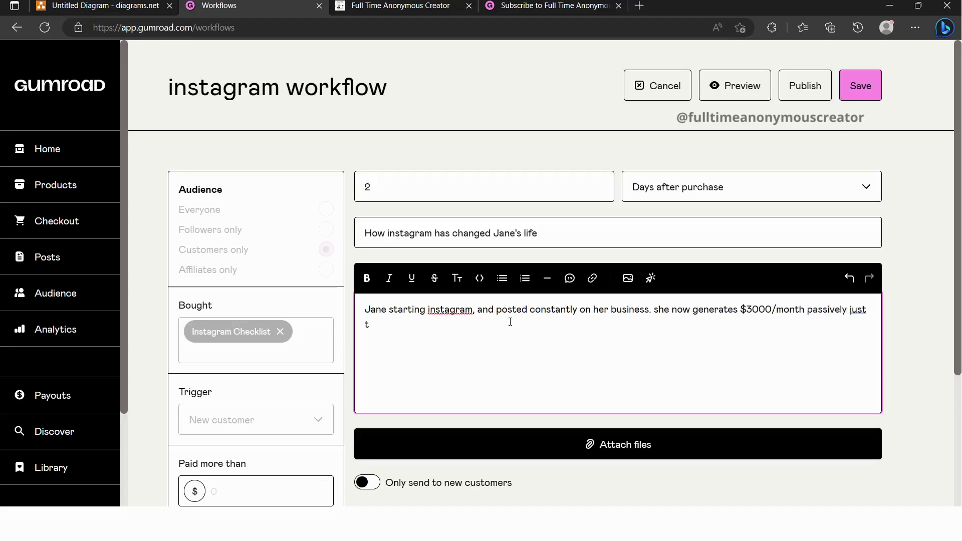
type("rhhrough instag")
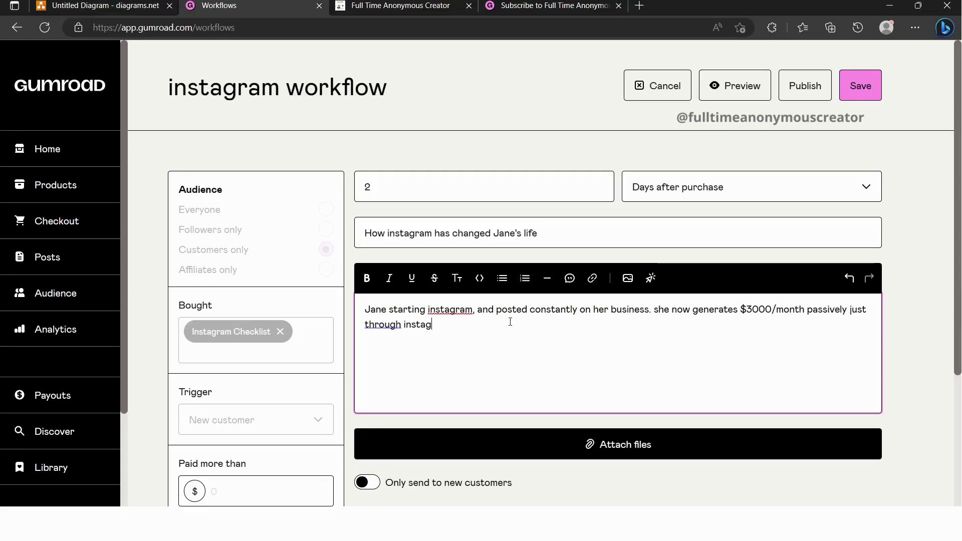
type("ram.")
key("Return")
type("Are interested in ")
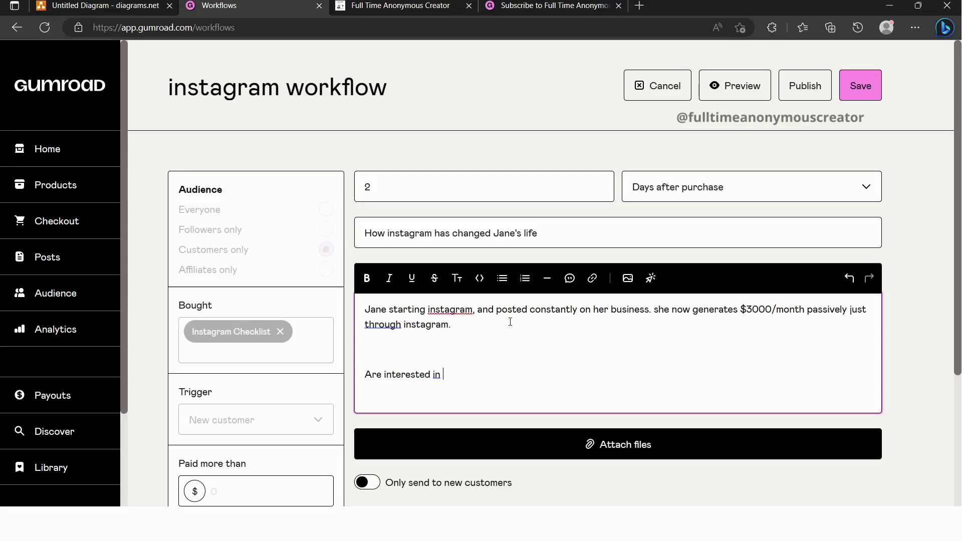
type("doing the same")
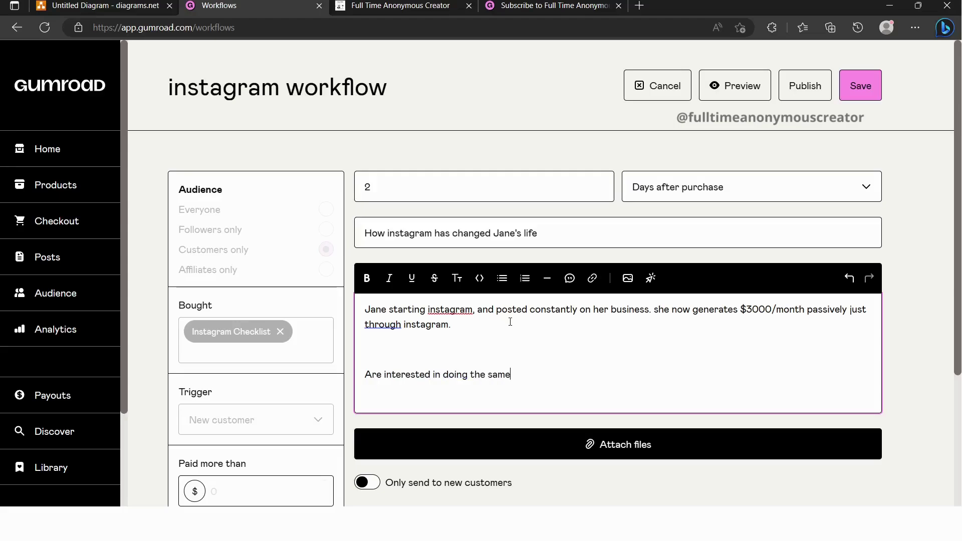
type("? Check outour ")
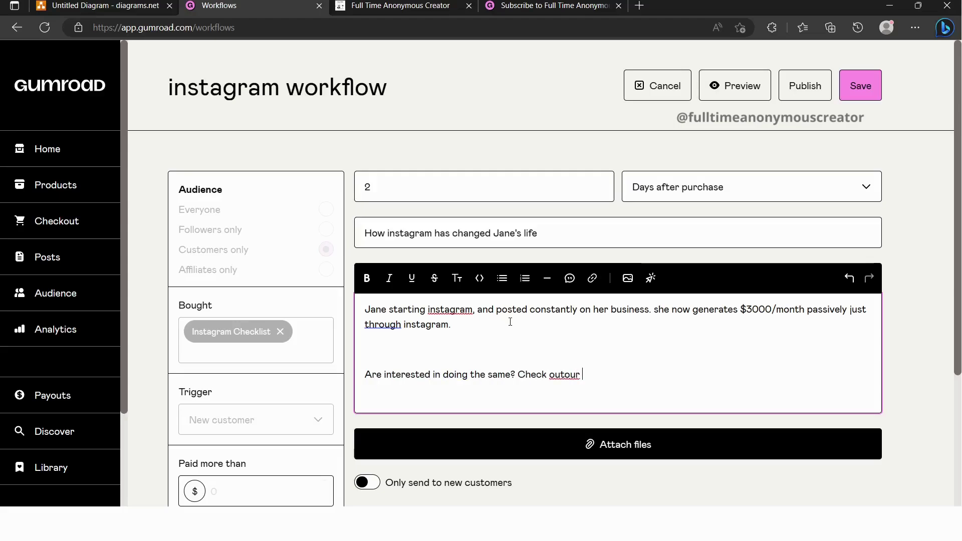
type("i")
key("BackSpace")
key("BackSpace")
key("BackSpace")
key("BackSpace")
key("BackSpace")
type("our ")
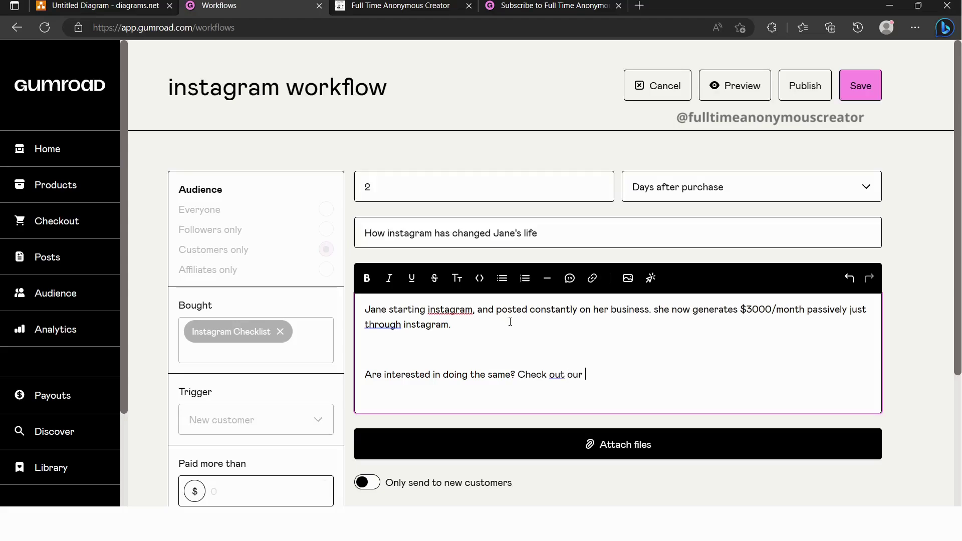
type("instagram ")
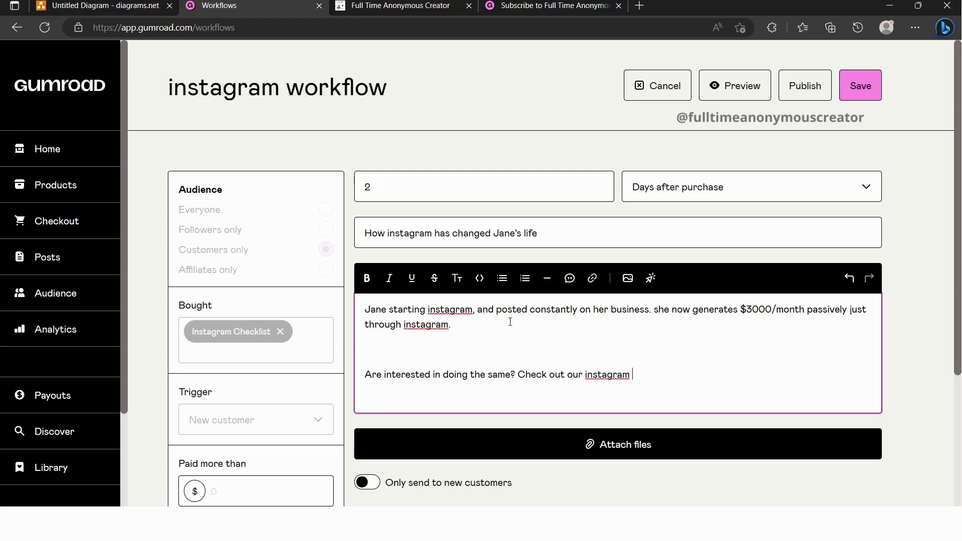
type("ebook!")
key("Return")
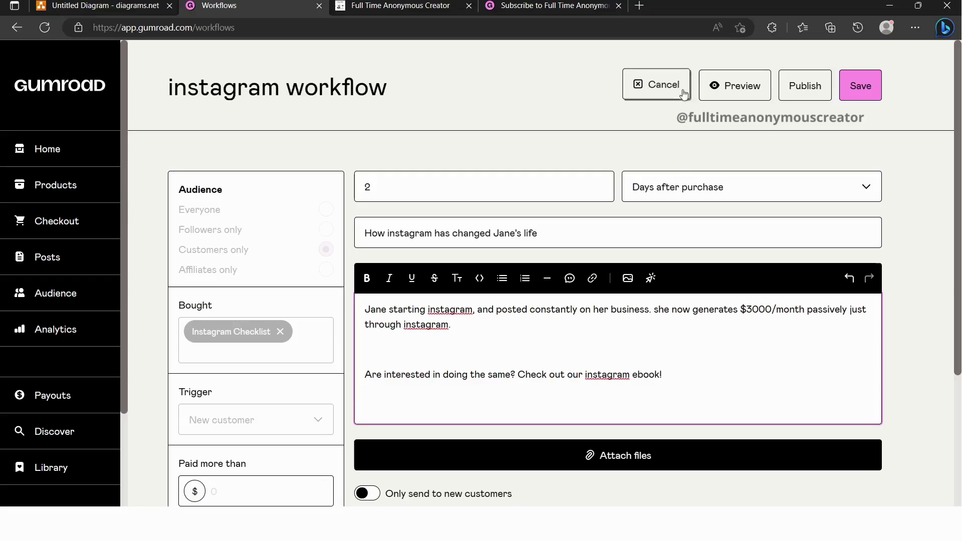
Insert a 'Book' button linking to the copied instagram ebook product URL
left_click(650, 278)
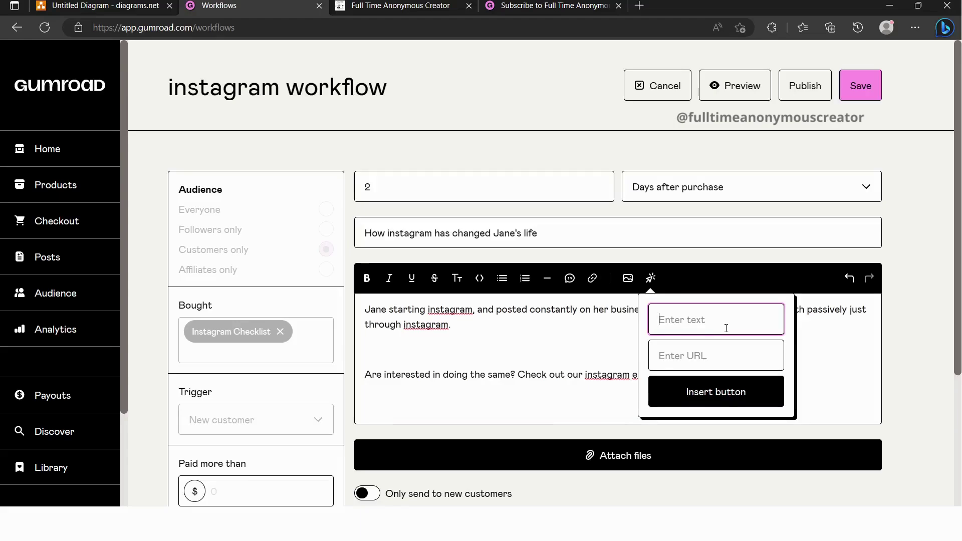
type("Book")
left_click(714, 356)
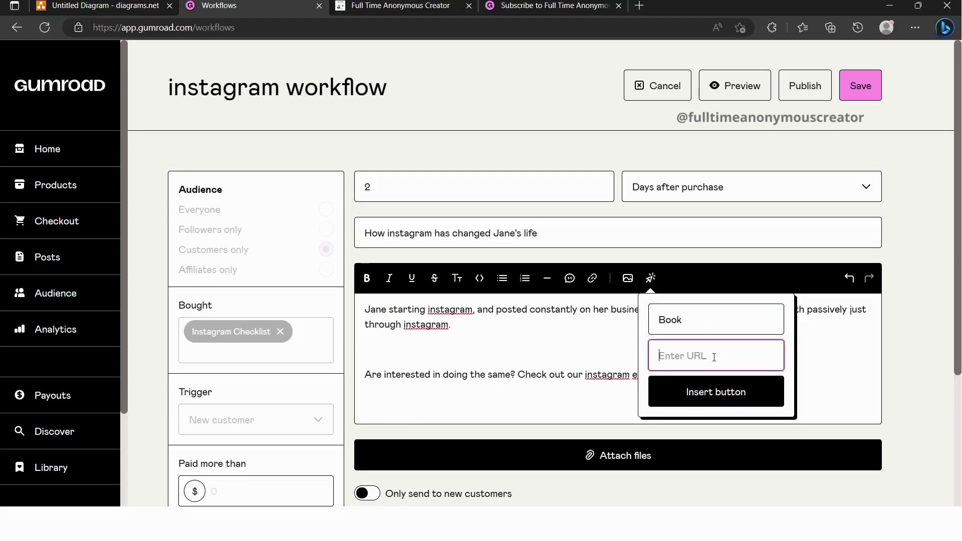
left_click(400, 5)
left_click(299, 277)
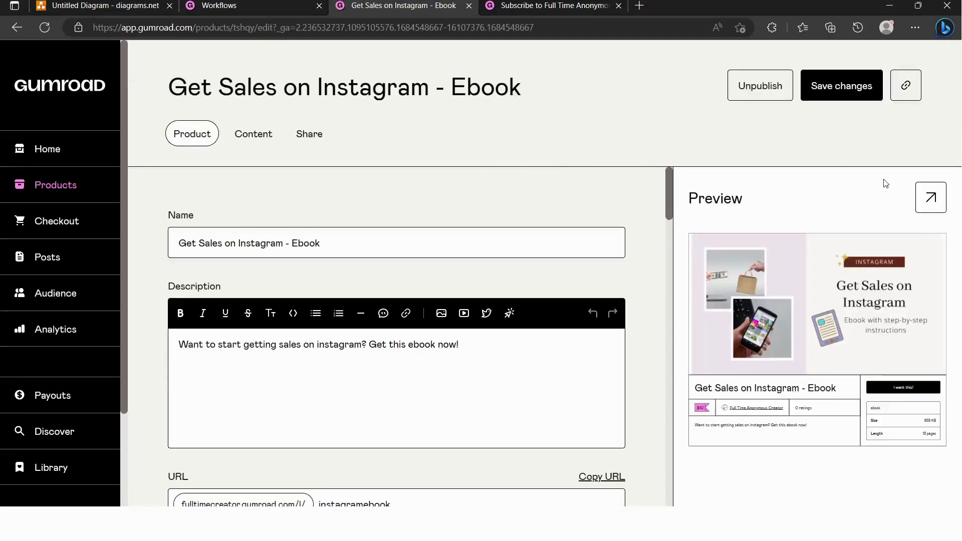
left_click(905, 85)
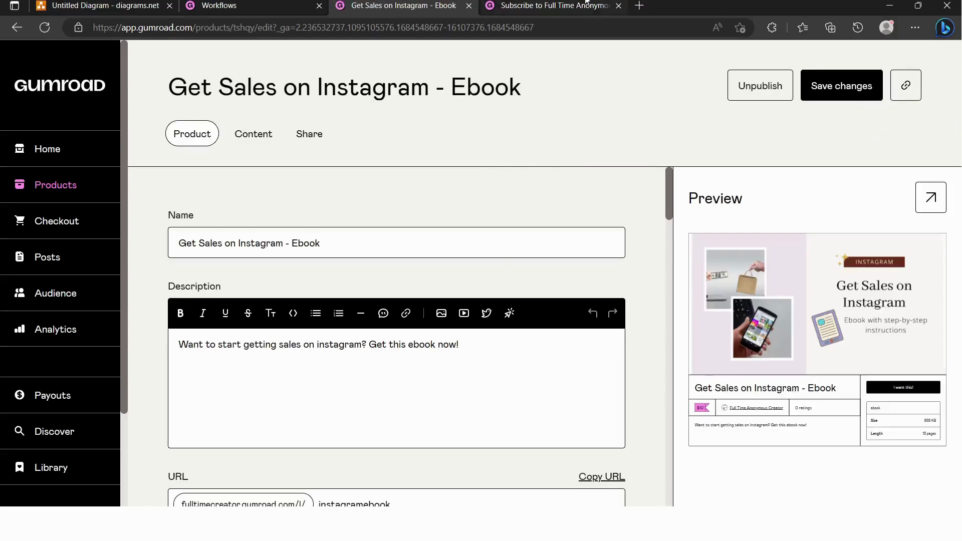
left_click(524, 7)
left_click(253, 3)
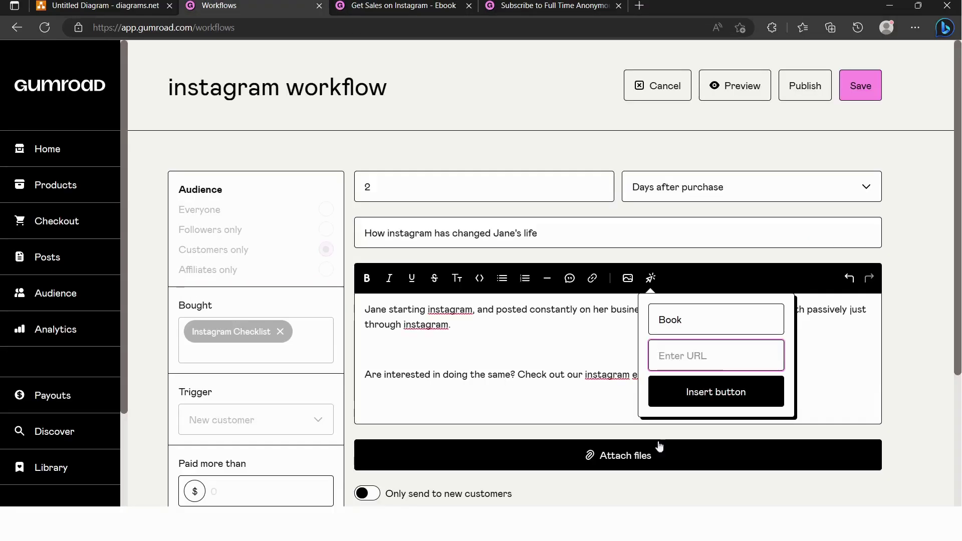
key("ctrl+v")
left_click(696, 395)
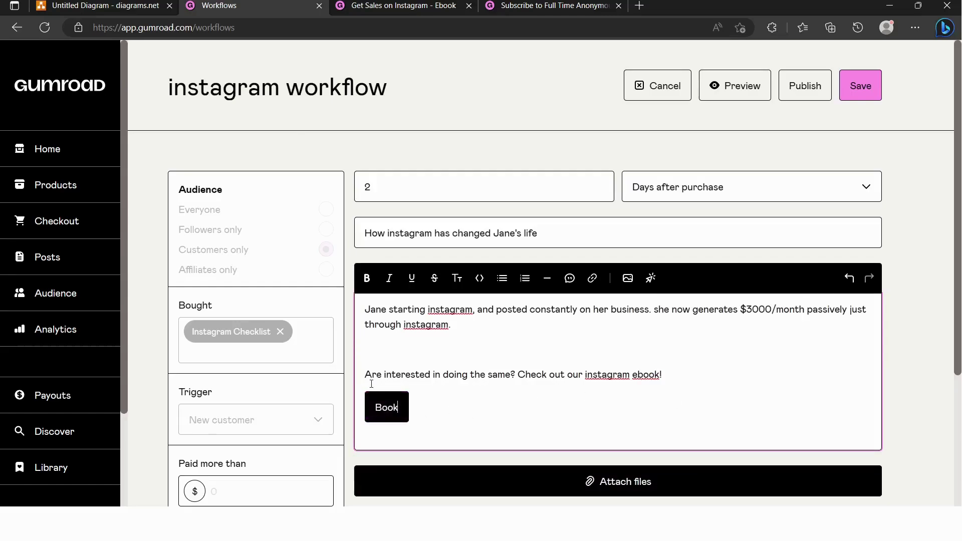
Change the ebook sentence's '!' to ' below:' and save the email
scroll(672, 359, "down", 3)
left_click(719, 241)
key("BackSpace")
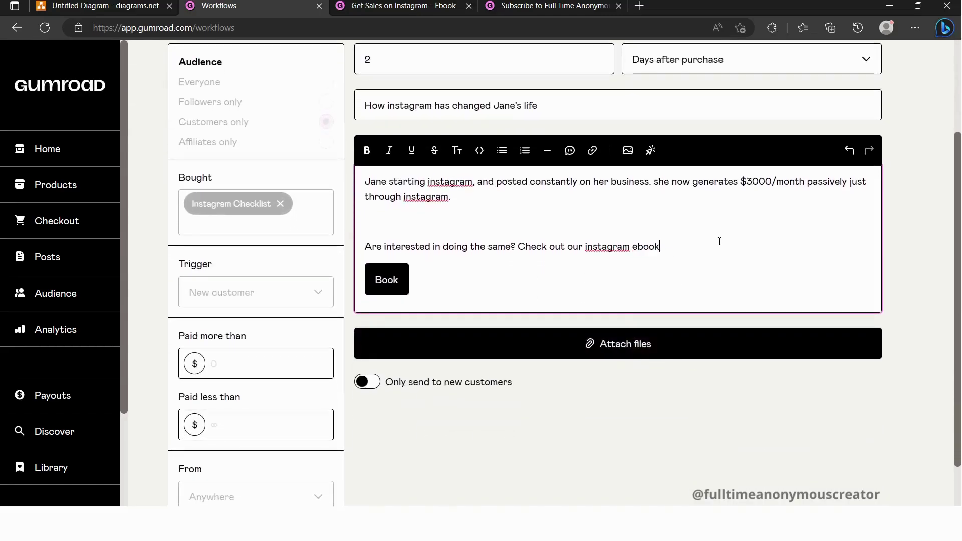
type("below:")
scroll(710, 270, "up", 3)
left_click(850, 82)
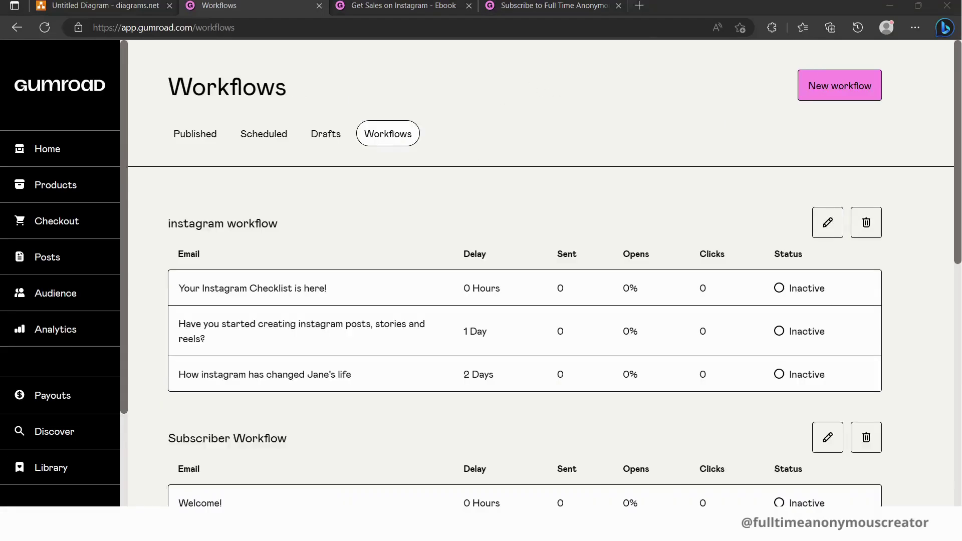
Publish the instagram workflow's first email, 'Your Instagram Checklist is here!'
left_click(827, 393)
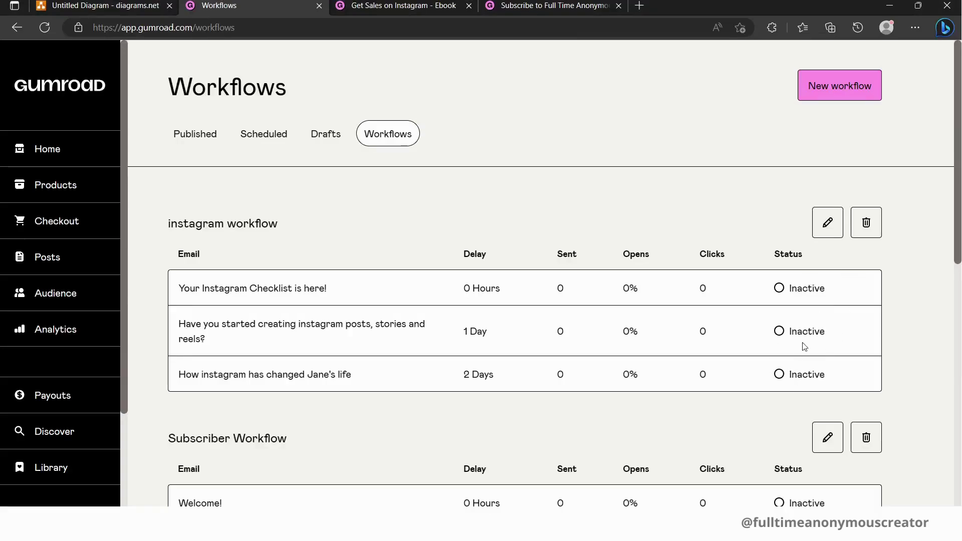
left_click(827, 222)
left_click(814, 218)
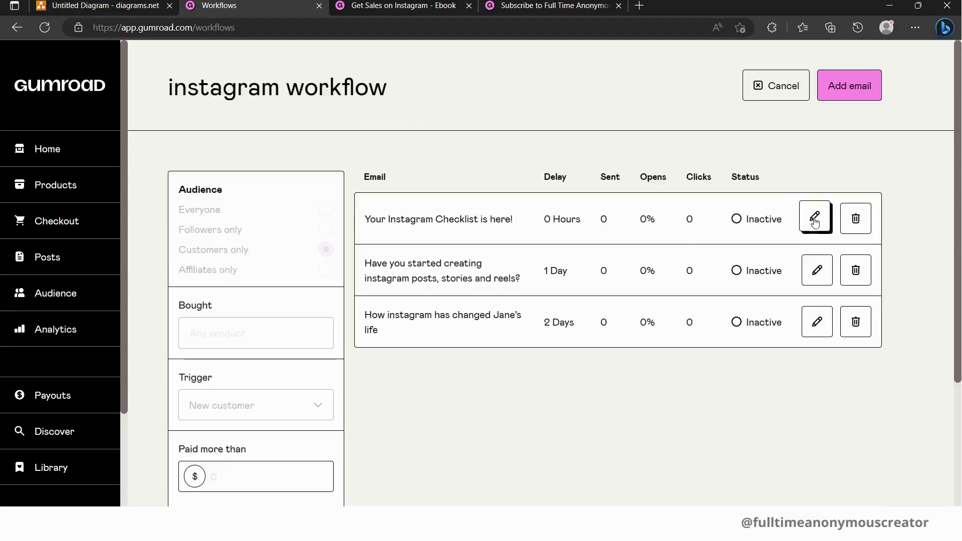
left_click(806, 80)
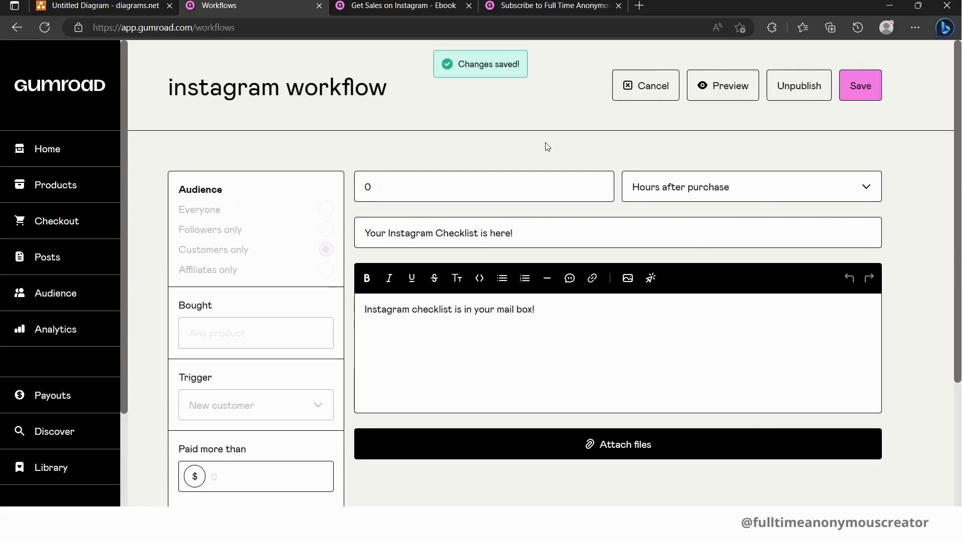
Publish the 1-day email 'Have you started creating instagram posts, stories and reels?' and return to Workflows
left_click(48, 258)
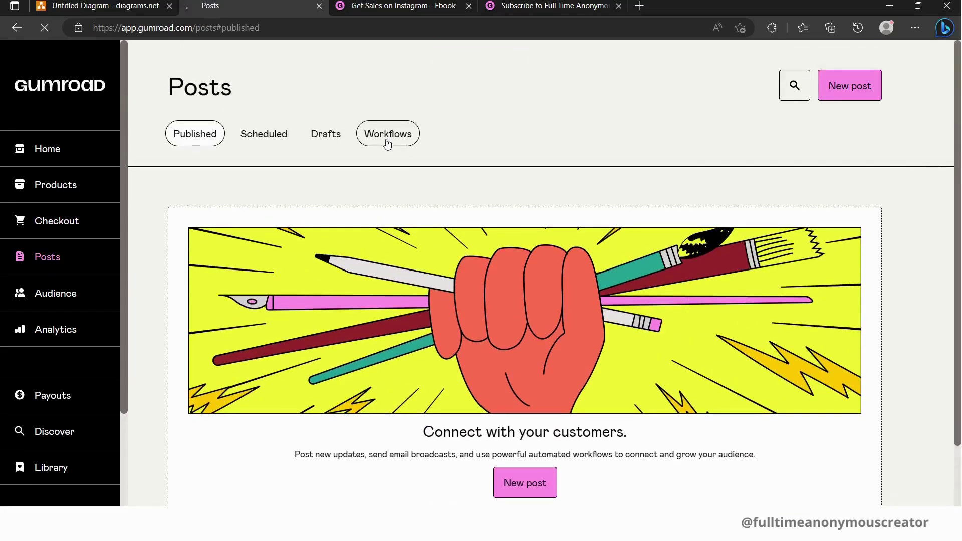
left_click(387, 140)
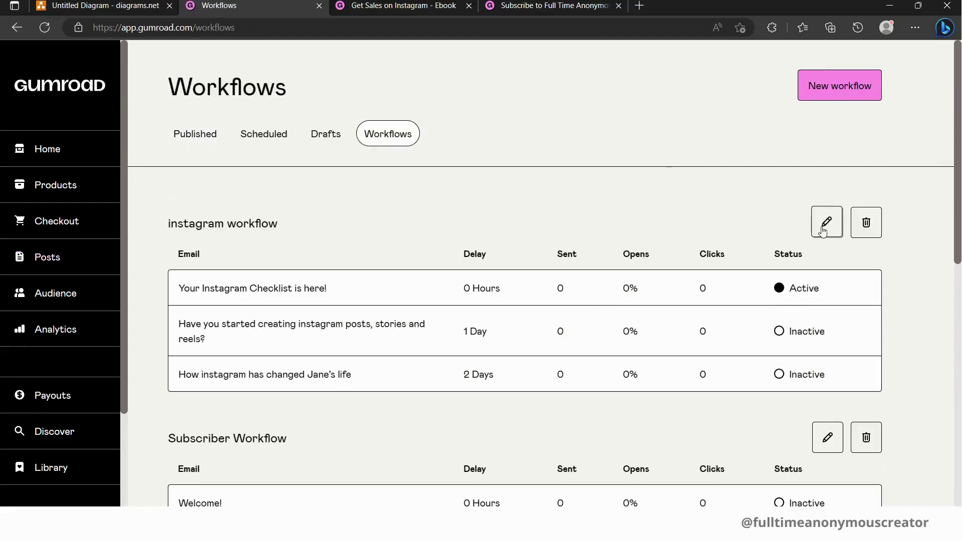
left_click(827, 222)
left_click(812, 271)
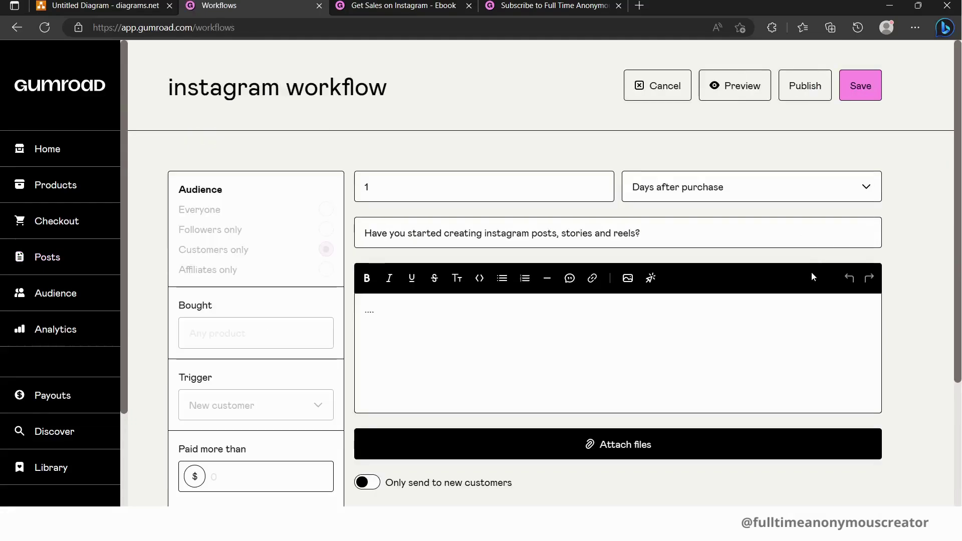
left_click(802, 95)
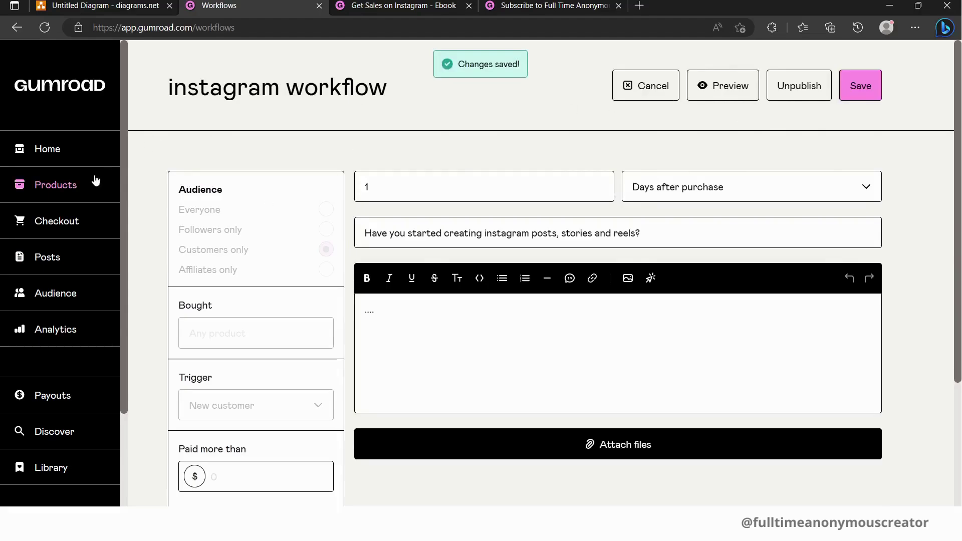
left_click(66, 261)
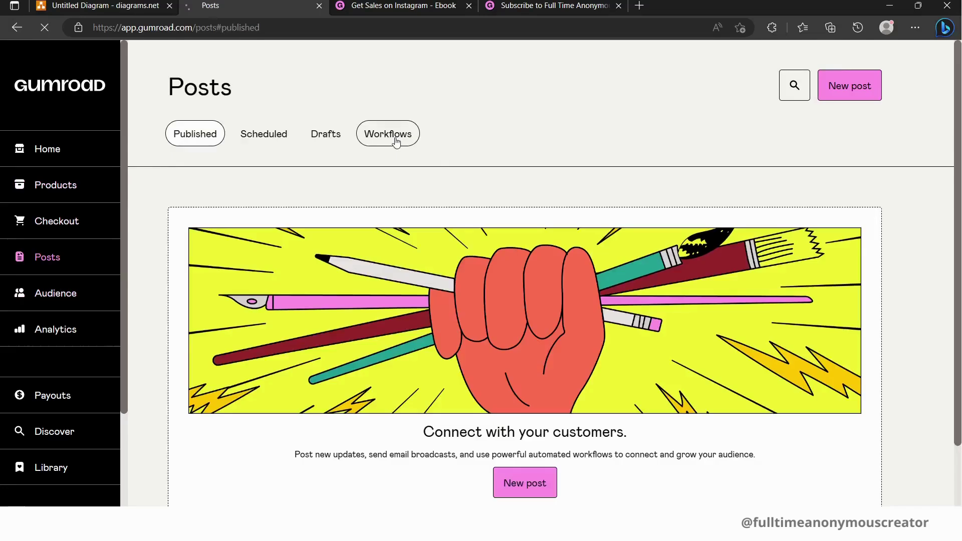
left_click(396, 134)
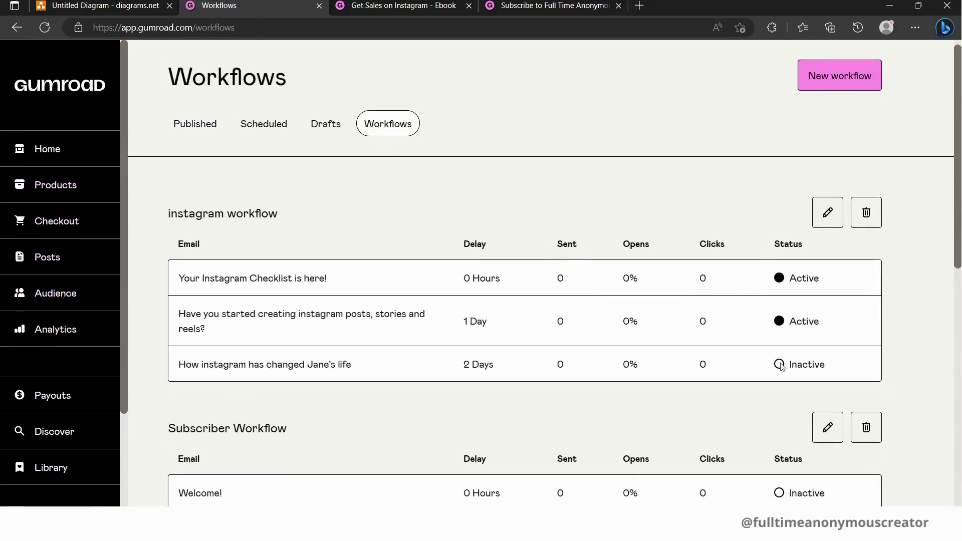
Publish and save 'How instagram has changed Jane's life', then review the workflow statuses
left_click(820, 222)
left_click(816, 322)
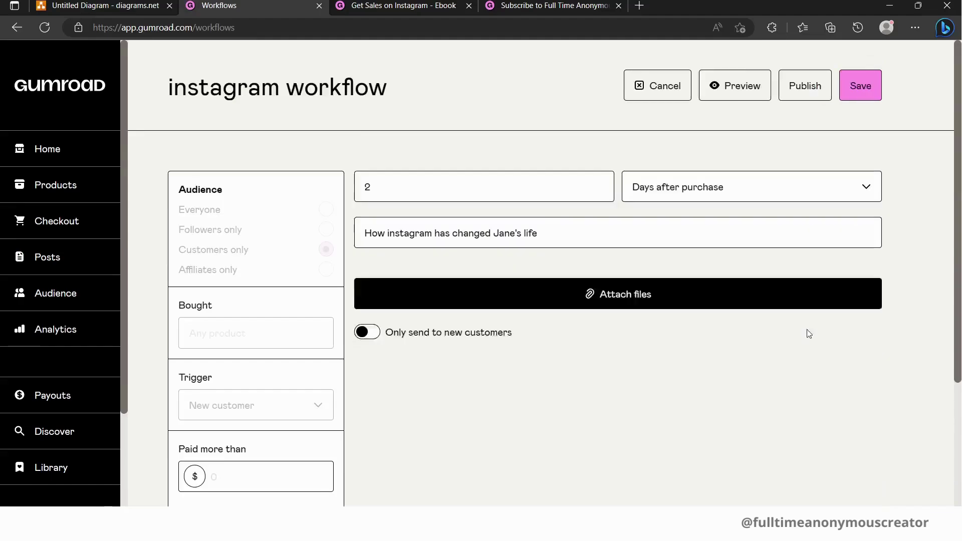
left_click(797, 95)
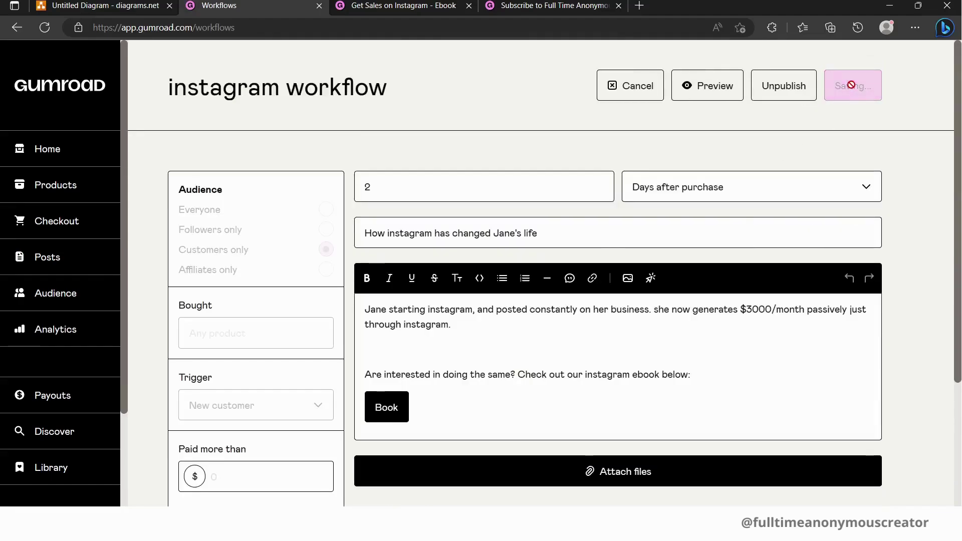
left_click(858, 85)
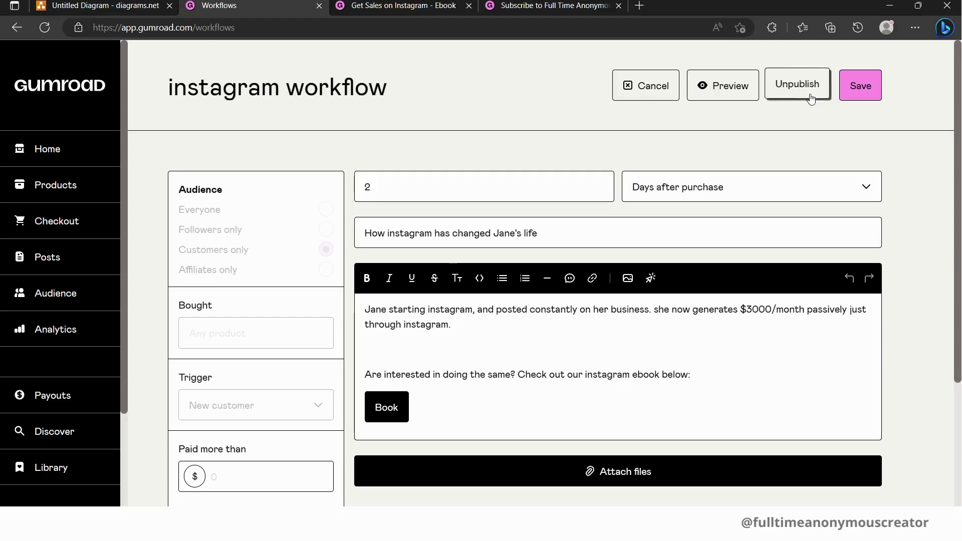
left_click(77, 260)
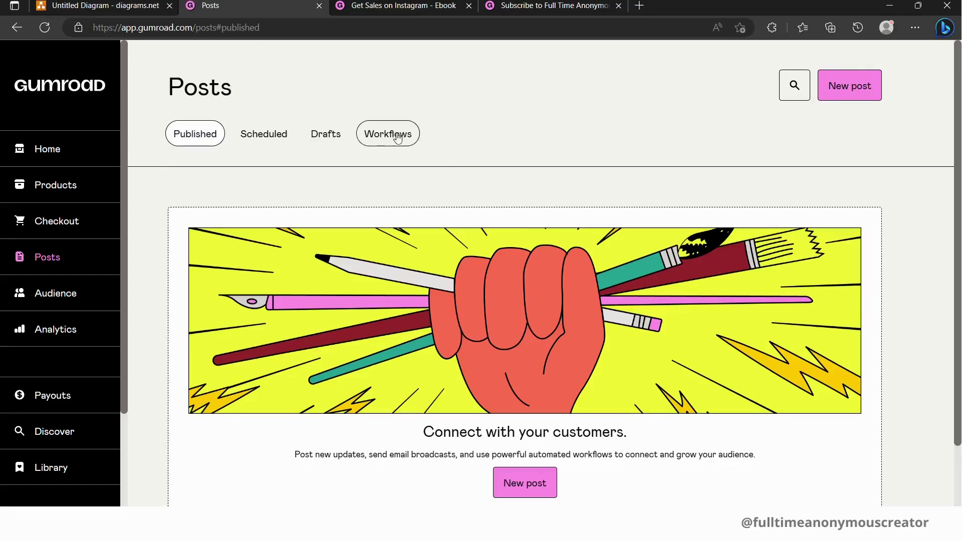
left_click(396, 137)
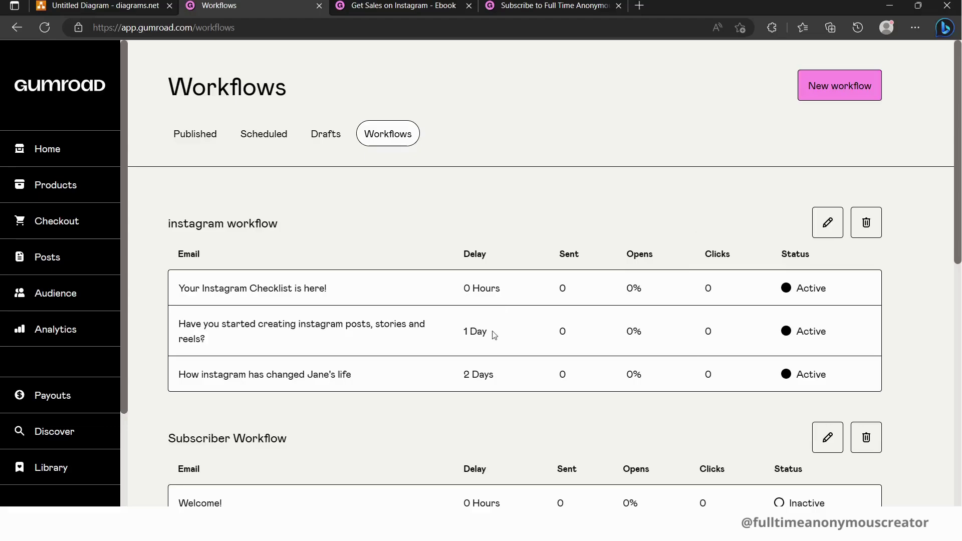
Publish and save the Subscriber Workflow's 'Welcome!' email
scroll(498, 356, "down", 1)
scroll(498, 357, "down", 3)
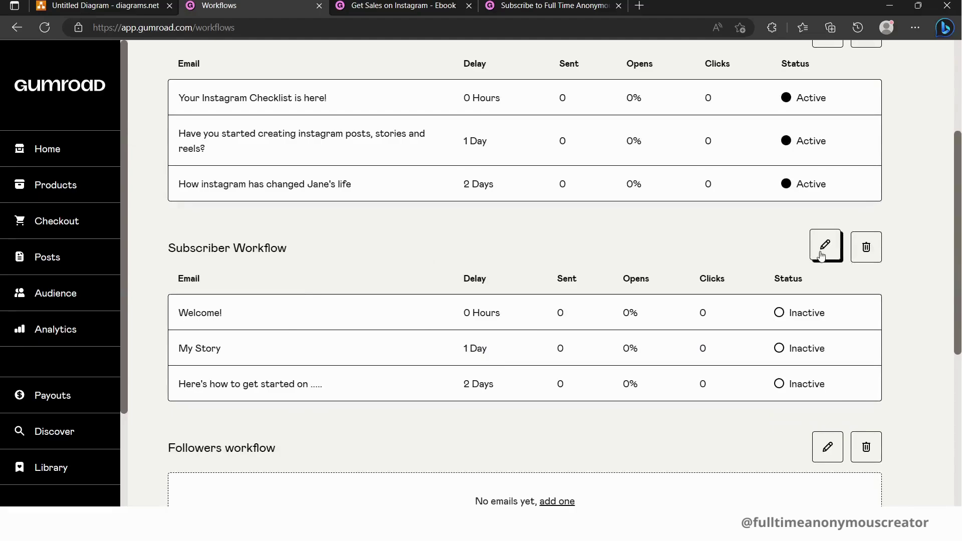
left_click(823, 255)
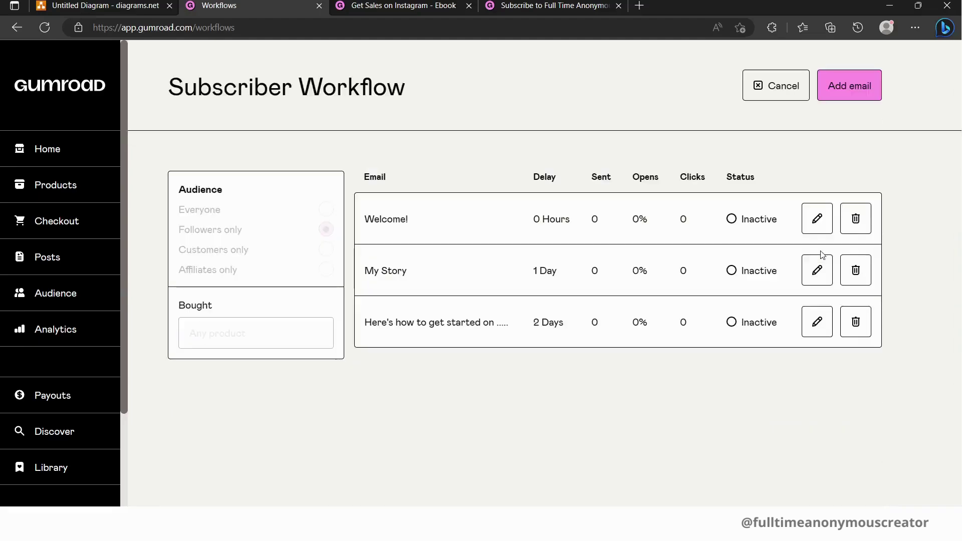
left_click(815, 218)
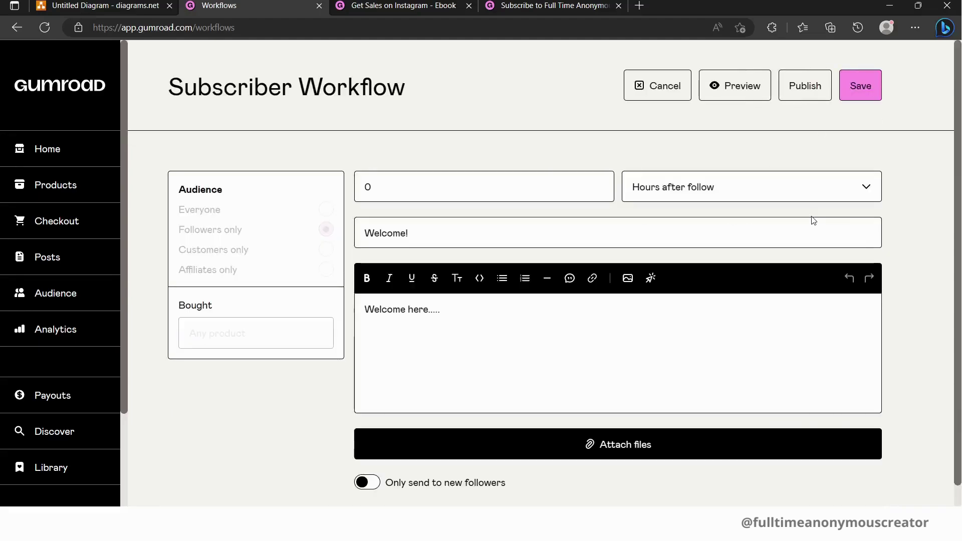
left_click(805, 92)
left_click(858, 85)
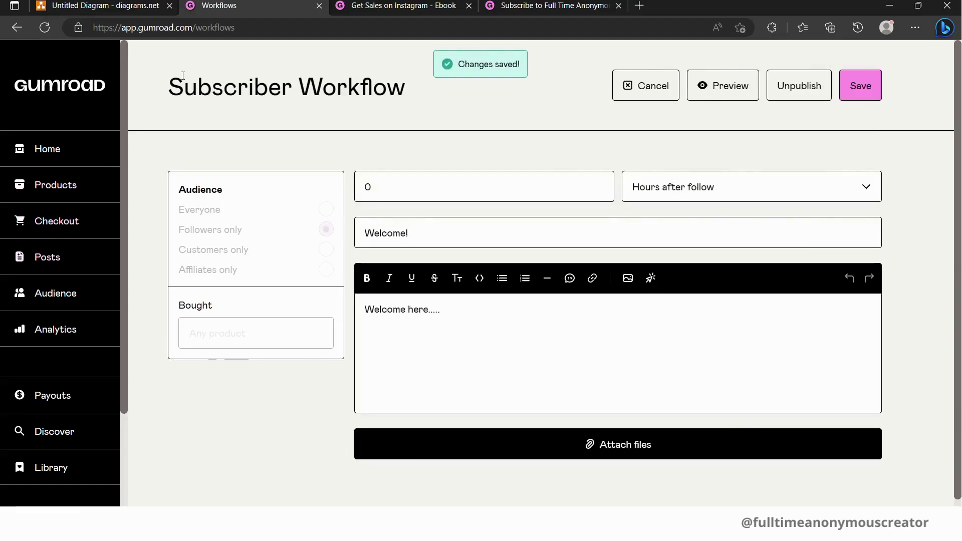
Publish the Subscriber Workflow's 'My Story' email
left_click(17, 27)
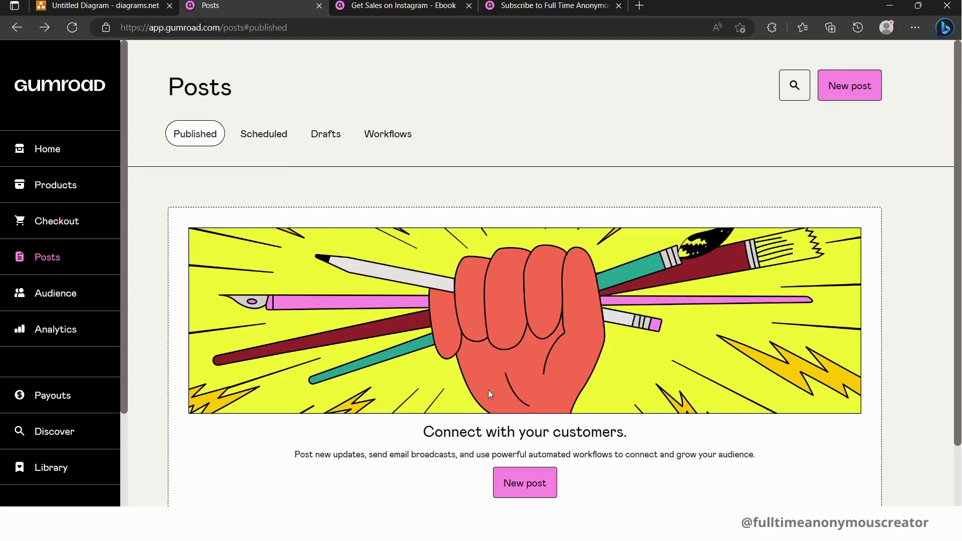
left_click(387, 133)
scroll(511, 285, "down", 6)
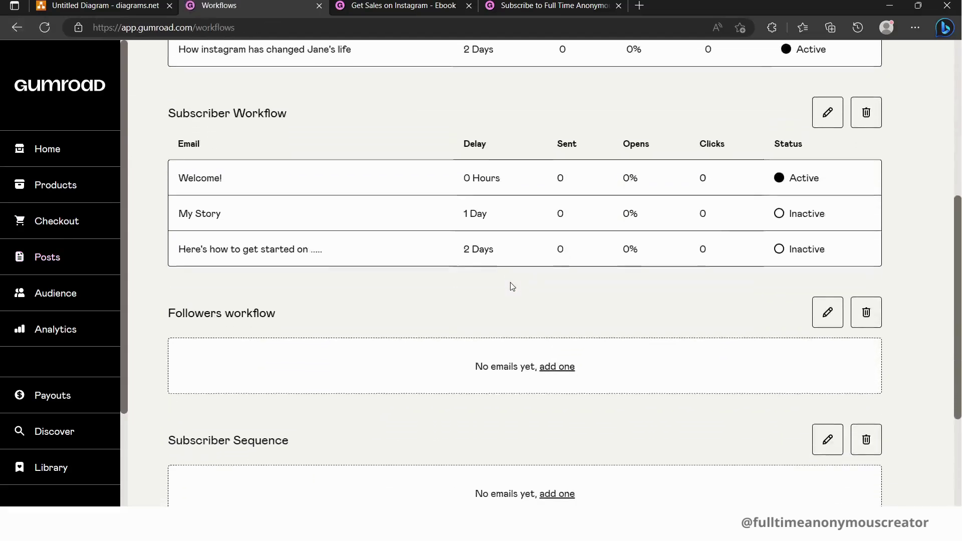
scroll(511, 286, "up", 1)
scroll(798, 245, "up", 2)
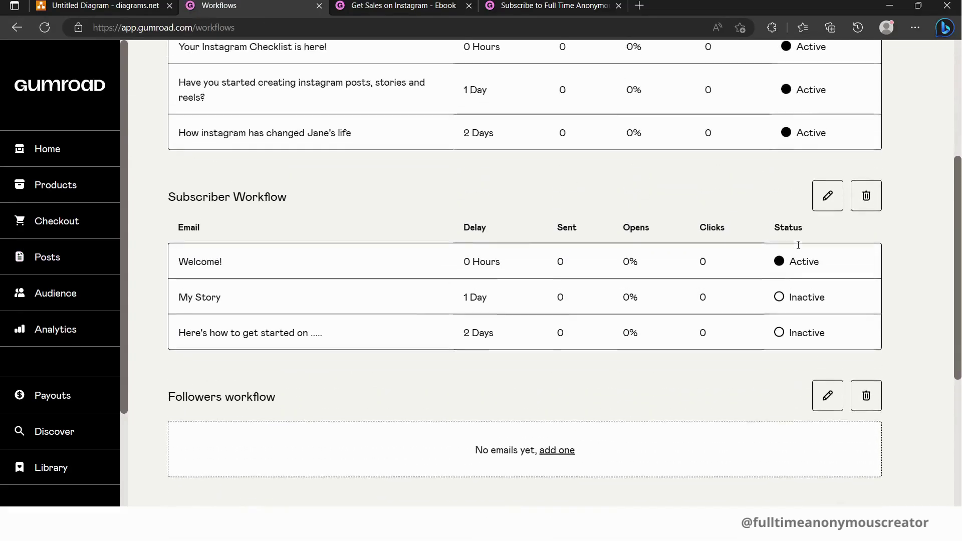
left_click(826, 207)
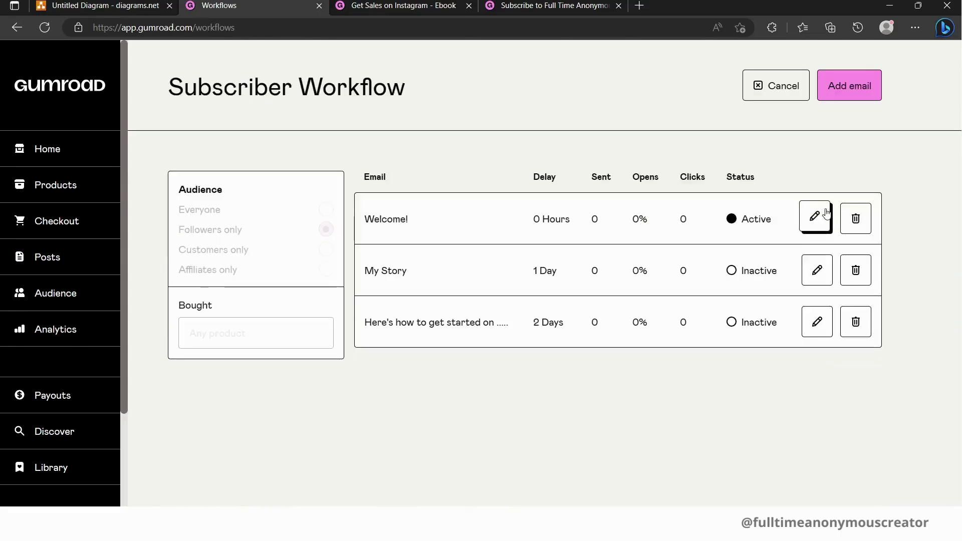
left_click(815, 270)
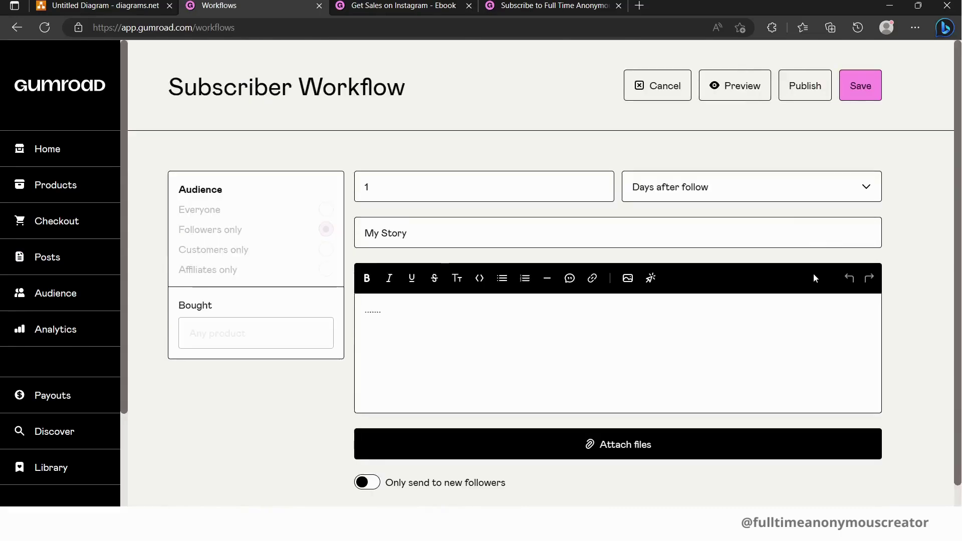
left_click(802, 86)
Publish the third email, 'Here's how to get started on .....', and check all statuses are Active
left_click(16, 27)
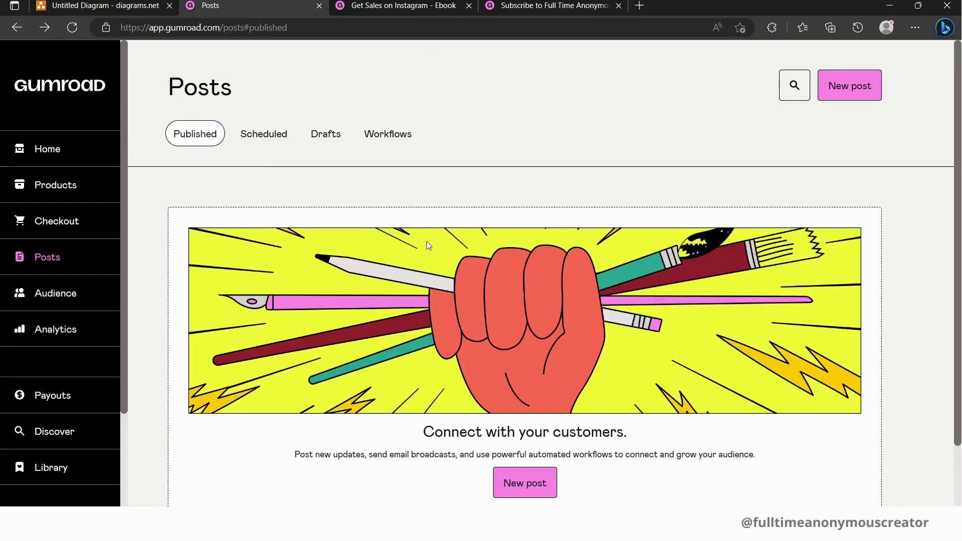
left_click(388, 134)
scroll(496, 237, "down", 5)
scroll(496, 237, "down", 1)
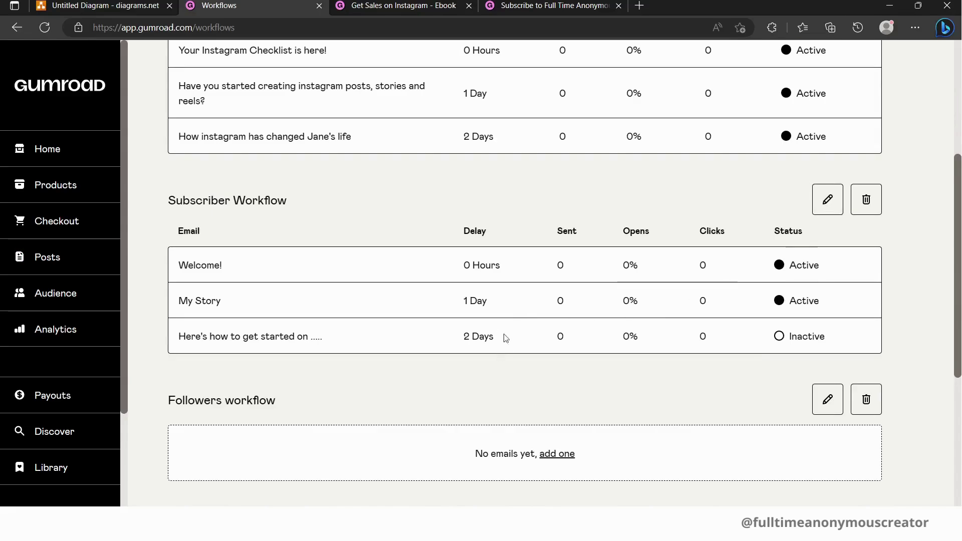
left_click(841, 200)
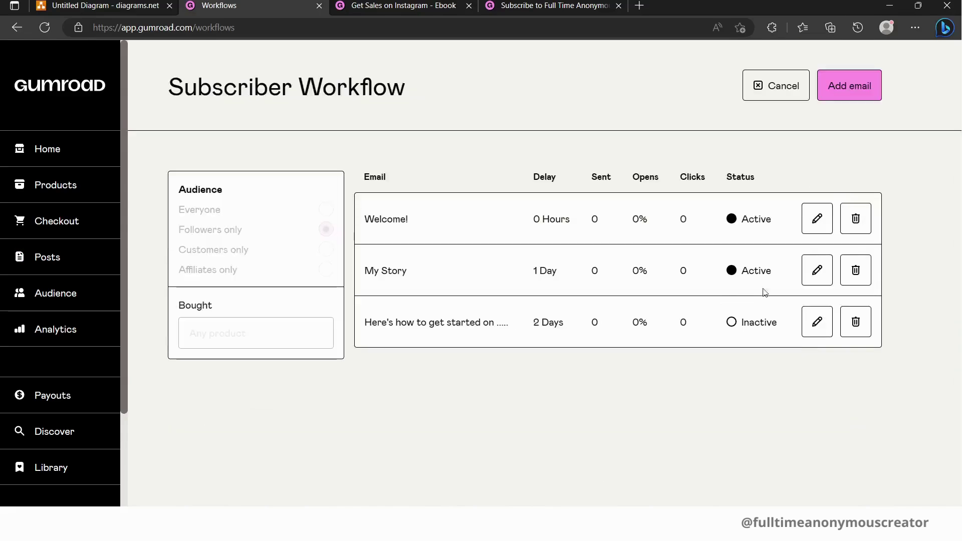
left_click(816, 319)
left_click(800, 84)
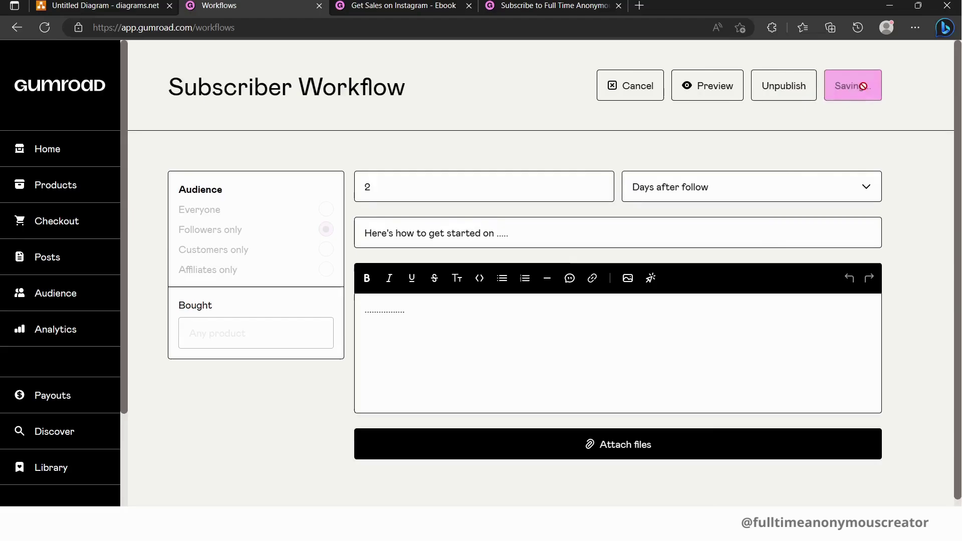
left_click(17, 29)
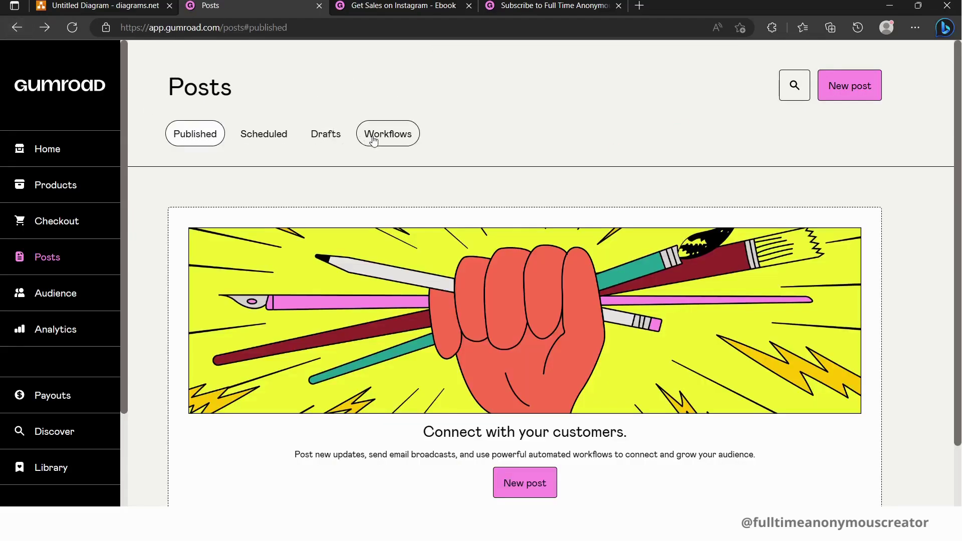
left_click(373, 140)
scroll(465, 211, "down", 4)
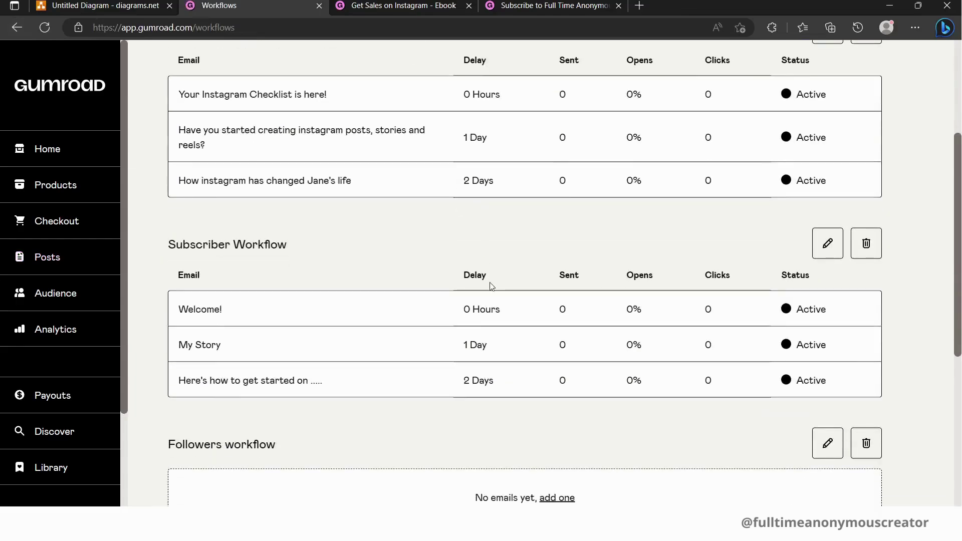
Scroll back up the Workflows page to review that every email is Active
scroll(491, 286, "up", 1)
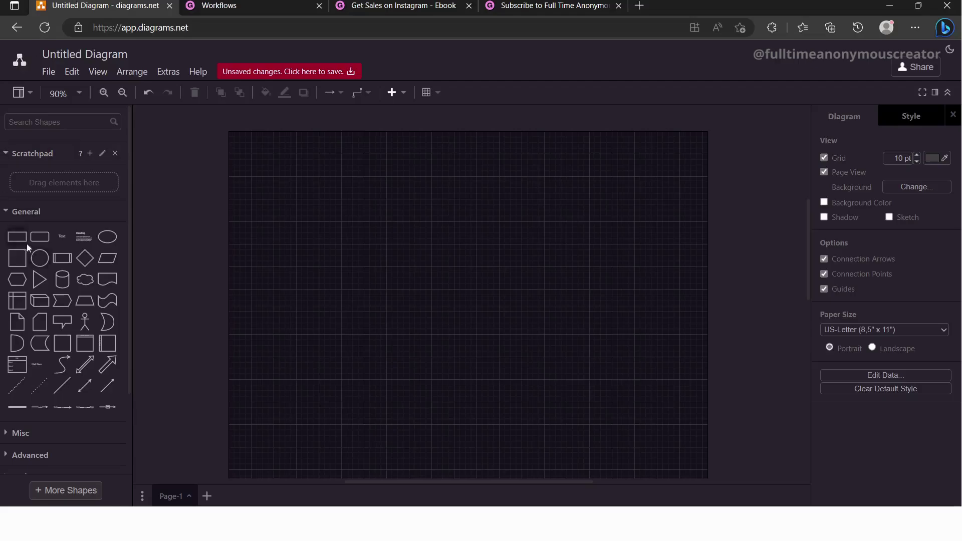
Add a rectangle near the top left labelled 'subscribers'
left_click(18, 238)
left_click_drag(467, 291, 318, 196)
left_click(343, 291)
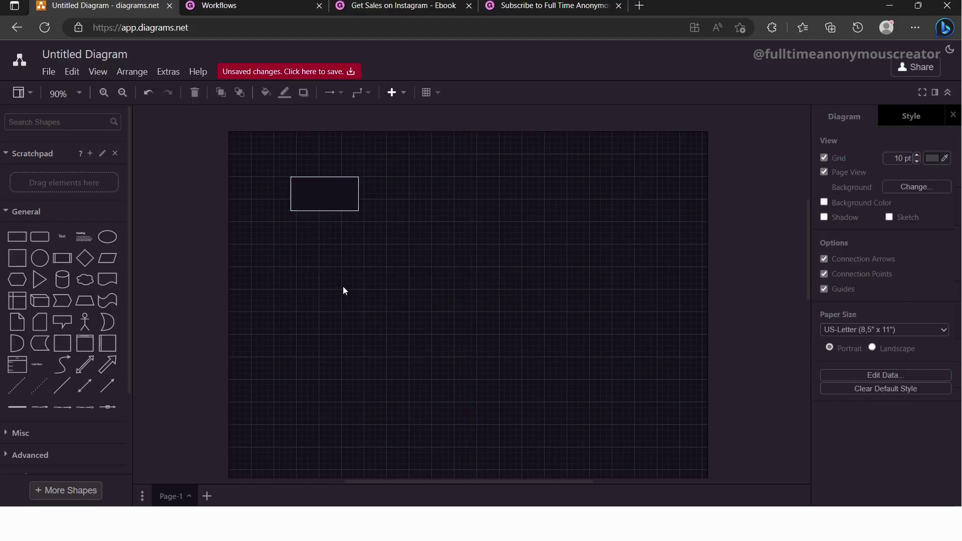
left_click(326, 193)
type("subscr")
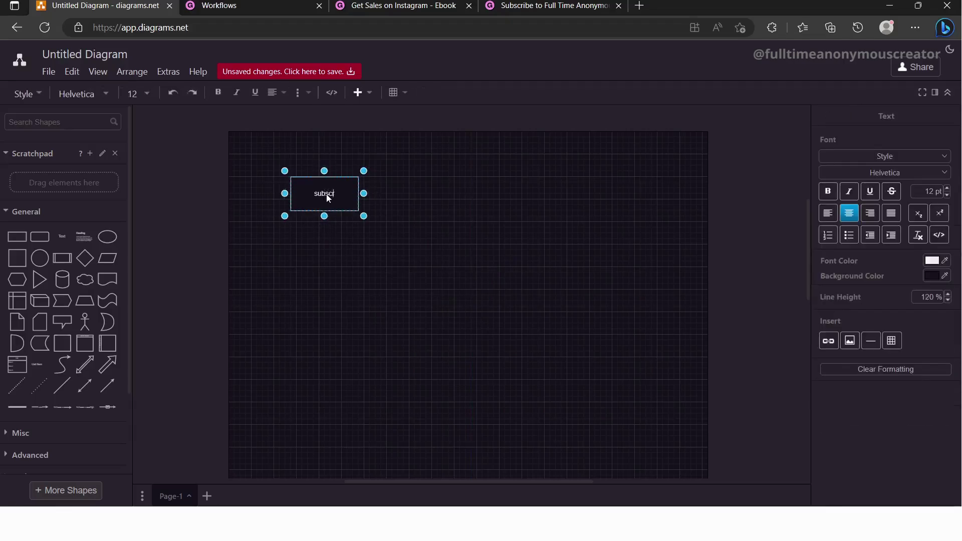
type("ibers")
left_click(331, 249)
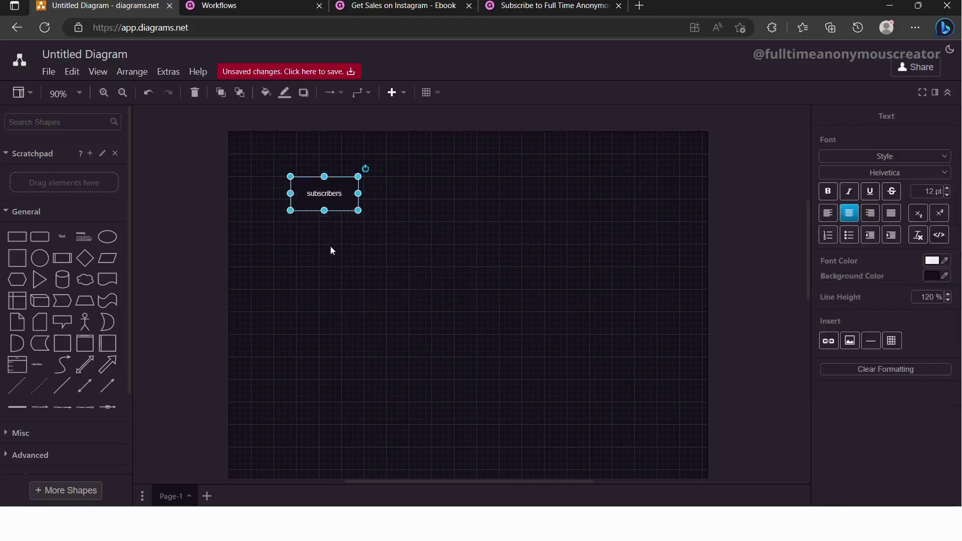
Duplicate the box below it and relabel the copy 'subscriber email sequence'
left_click(338, 209)
left_click_drag(338, 208, 335, 269)
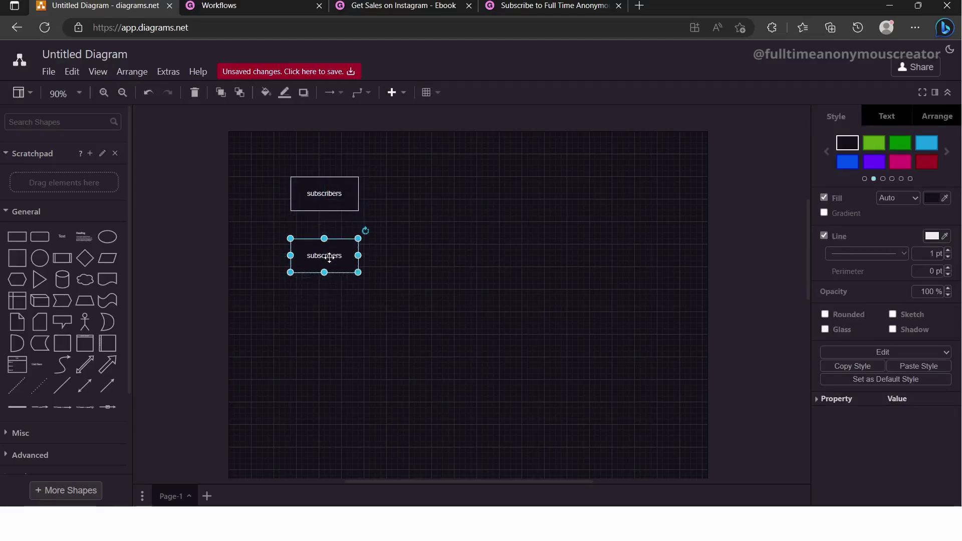
double_click(330, 257)
key("BackSpace")
type("se")
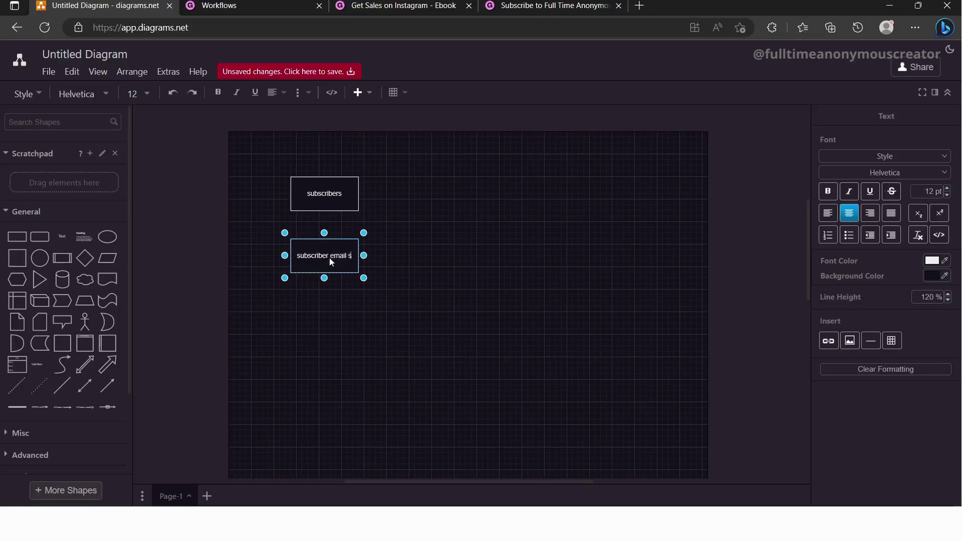
type("equence")
left_click(372, 309)
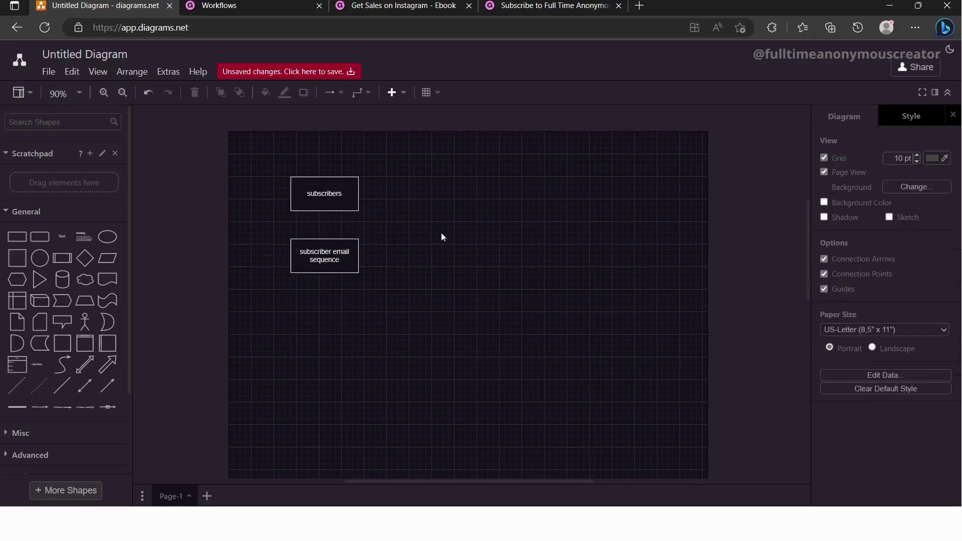
Arrow subscribers down to its email sequence and add an 'instagram checklist' box to the right
left_click_drag(324, 218, 325, 239)
left_click(446, 190)
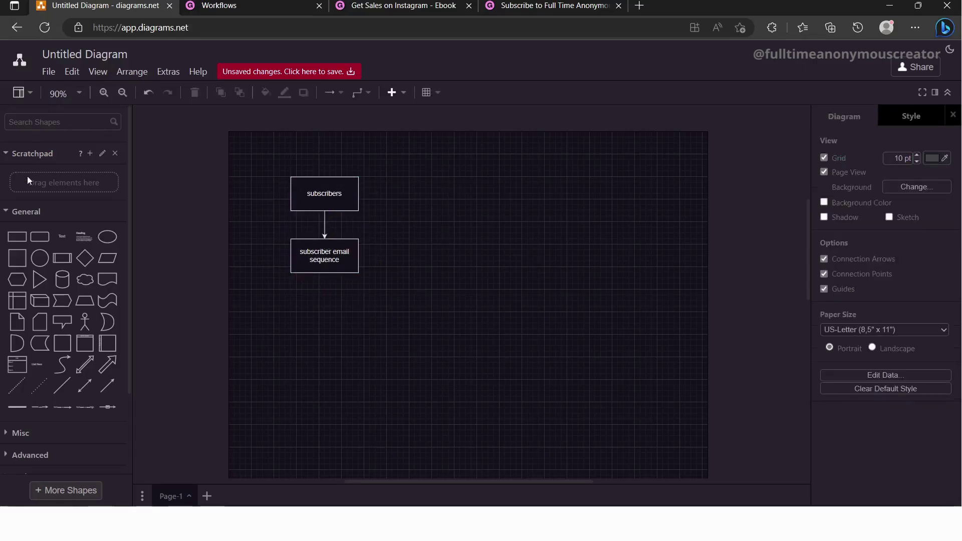
left_click(22, 241)
left_click_drag(460, 285, 443, 189)
double_click(442, 190)
type("insta")
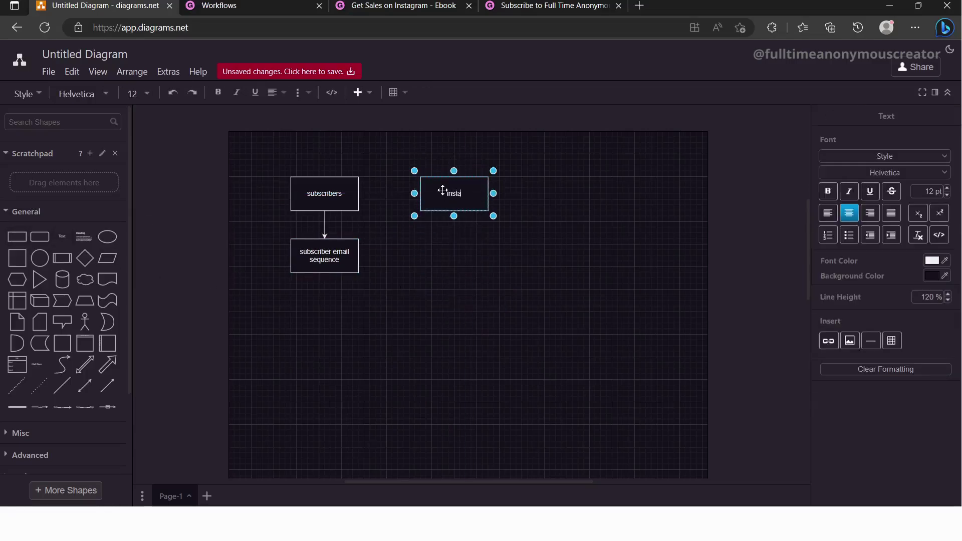
type("gram")
type("checklist")
left_click(487, 308)
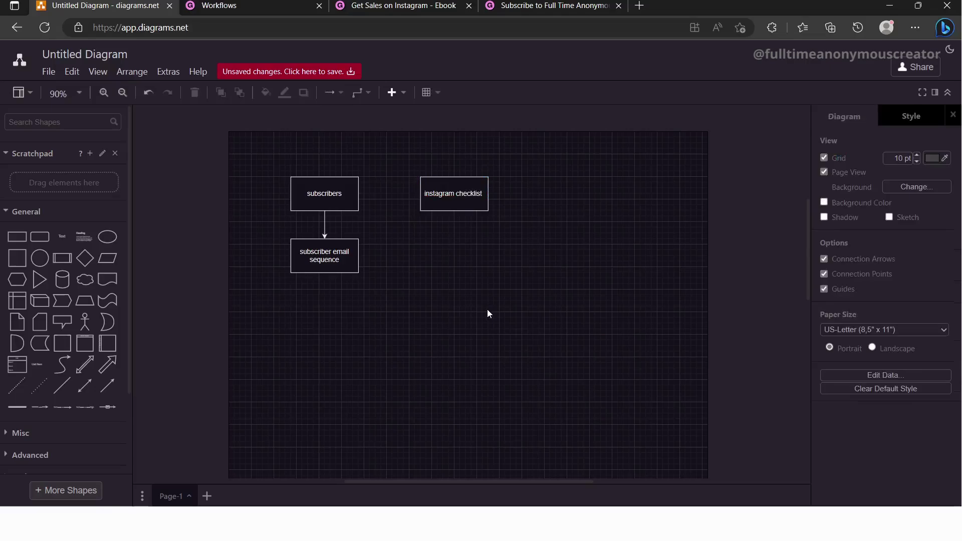
Add an 'instagram sequence' box below, connect it from instagram checklist, and delete the stray connector
left_click(342, 254)
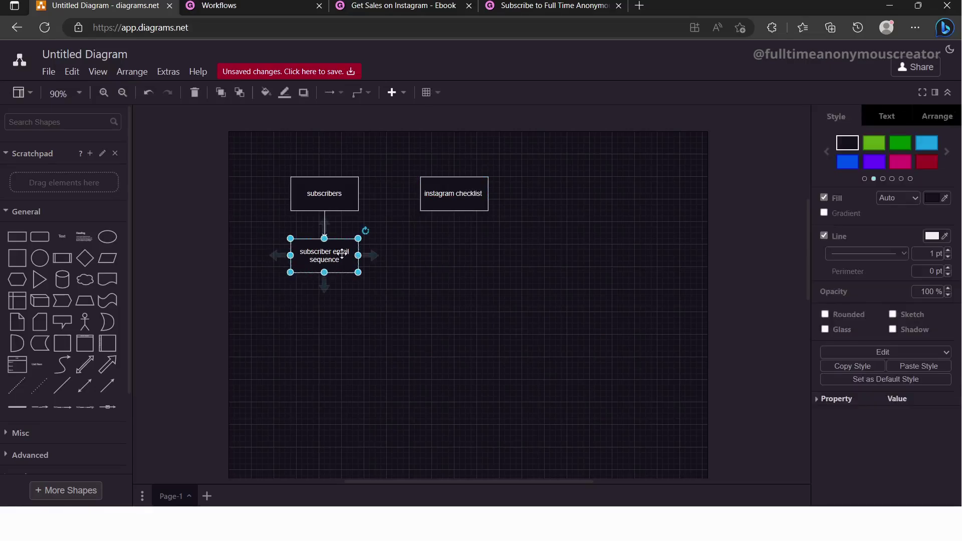
left_click_drag(342, 254, 467, 258)
double_click(461, 260)
type("inst")
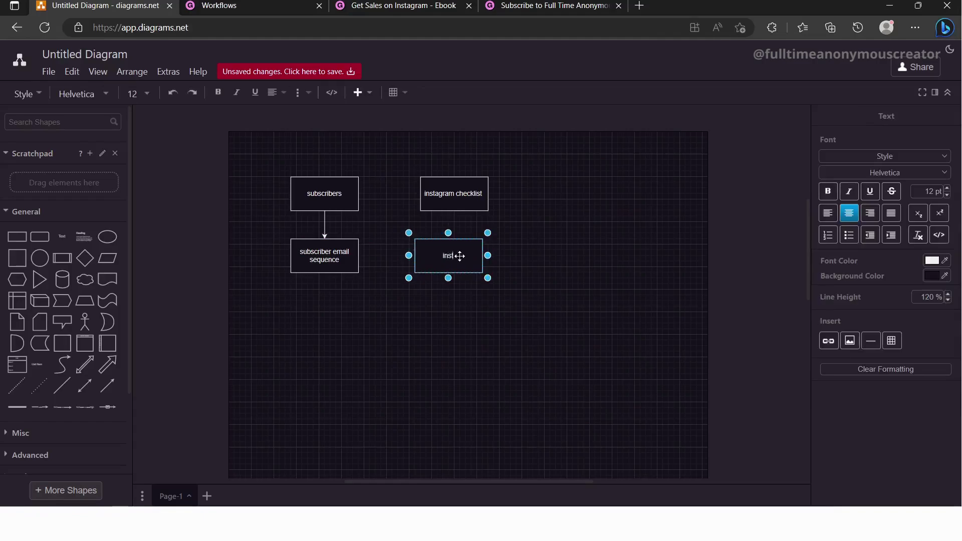
type("agram sequence")
left_click(474, 328)
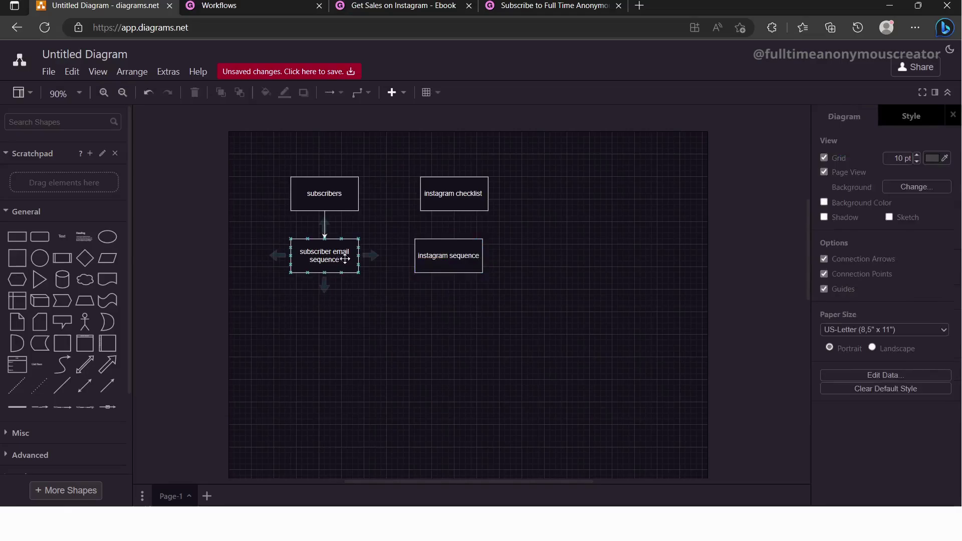
left_click_drag(454, 211, 578, 336)
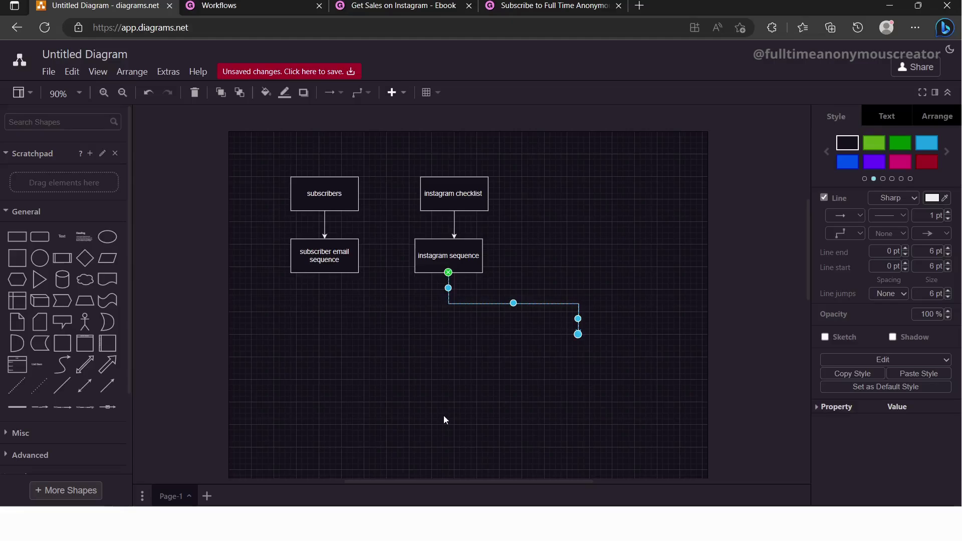
key("Delete")
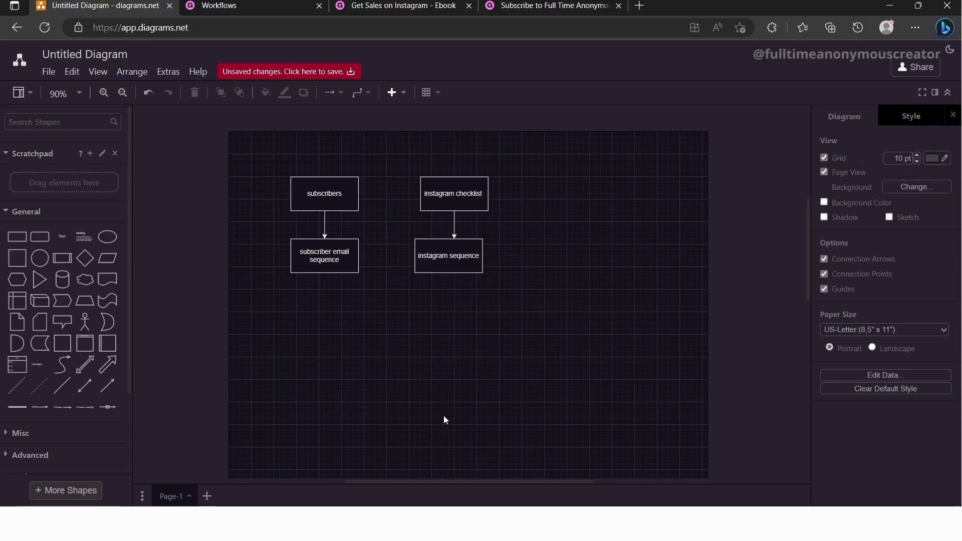